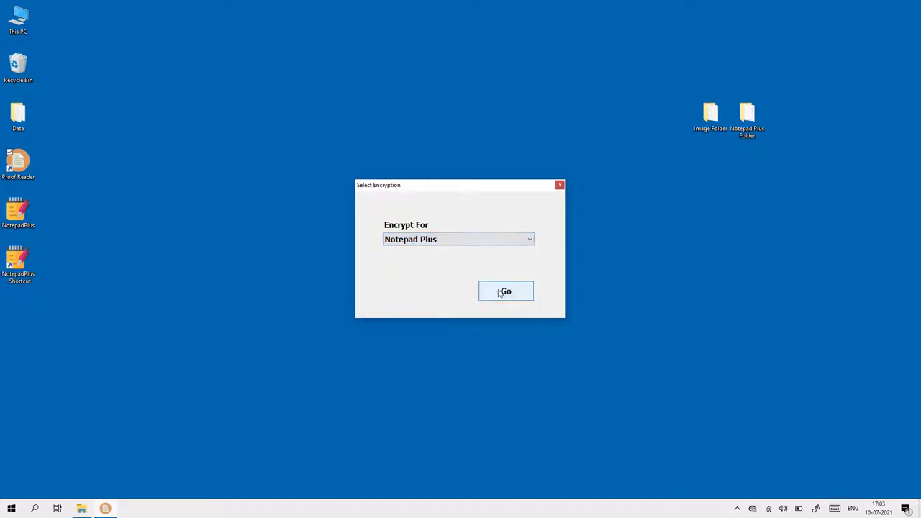
Step: Proceed with encryption for Notepad Plus, then load Image Folder as the image source and Notepad Plus Folder as the text source
{"action": "left_click", "coordinate": [504, 289]}
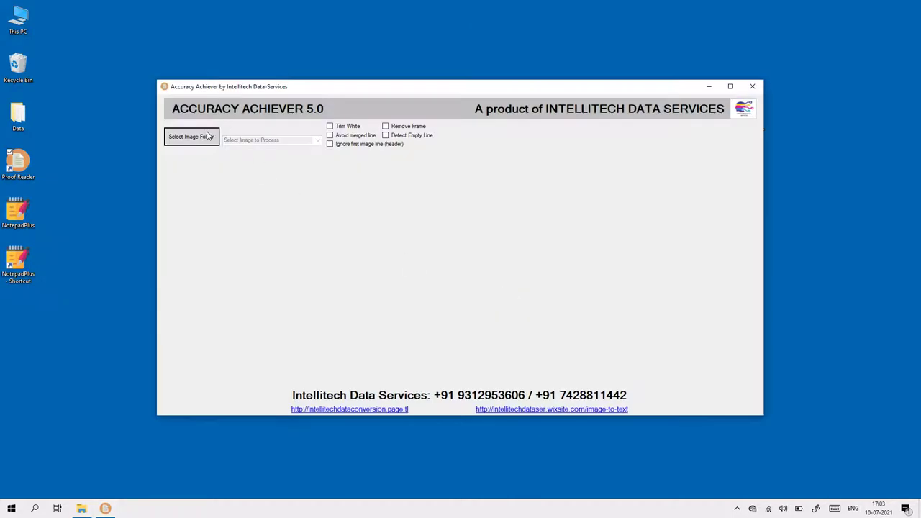
{"action": "left_click", "coordinate": [207, 137]}
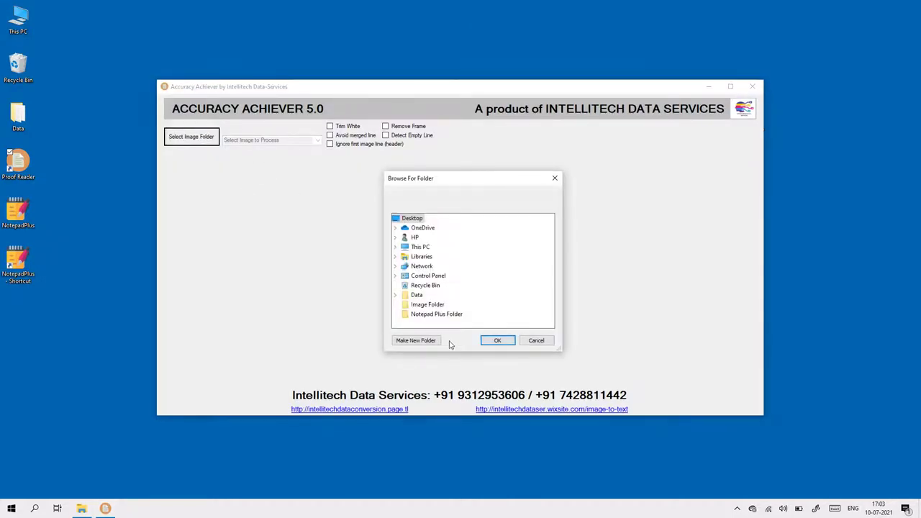
{"action": "left_click", "coordinate": [427, 304]}
{"action": "left_click", "coordinate": [496, 341]}
{"action": "left_click", "coordinate": [202, 160]}
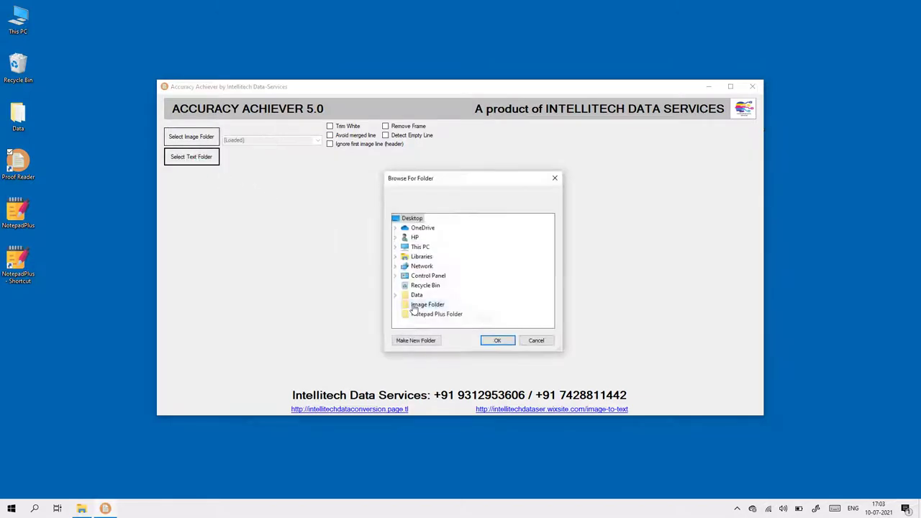
{"action": "left_click", "coordinate": [434, 312]}
{"action": "left_click", "coordinate": [495, 339]}
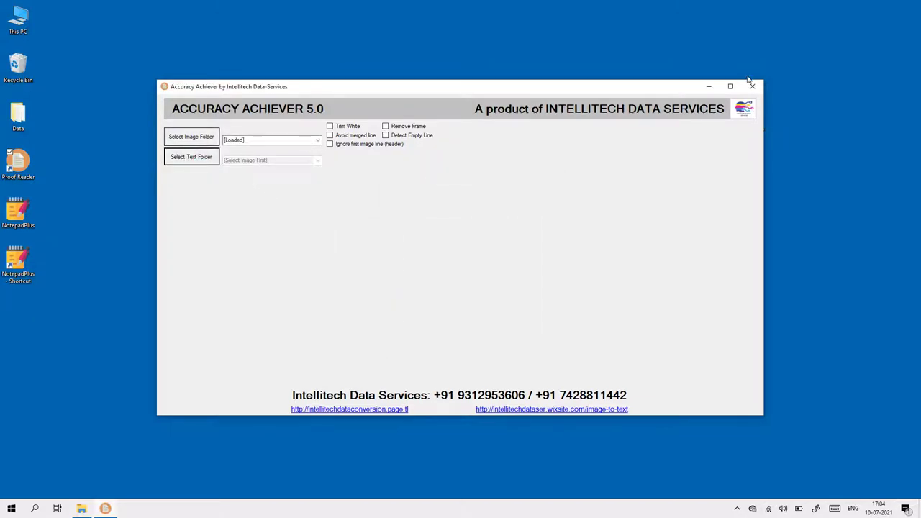
Step: Maximize the window, choose the image 2801.JPEG and start proofreading it against its text file
{"action": "left_click", "coordinate": [730, 87]}
{"action": "left_click", "coordinate": [162, 57]}
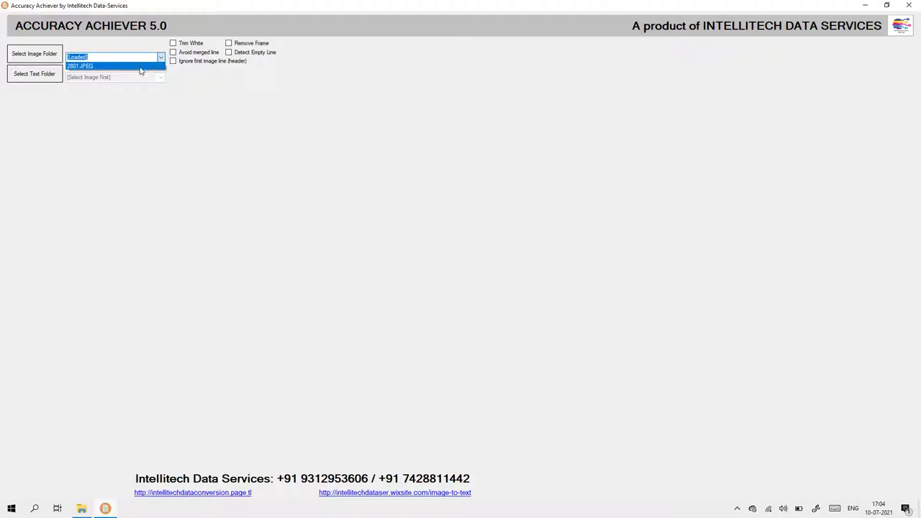
{"action": "left_click", "coordinate": [152, 67]}
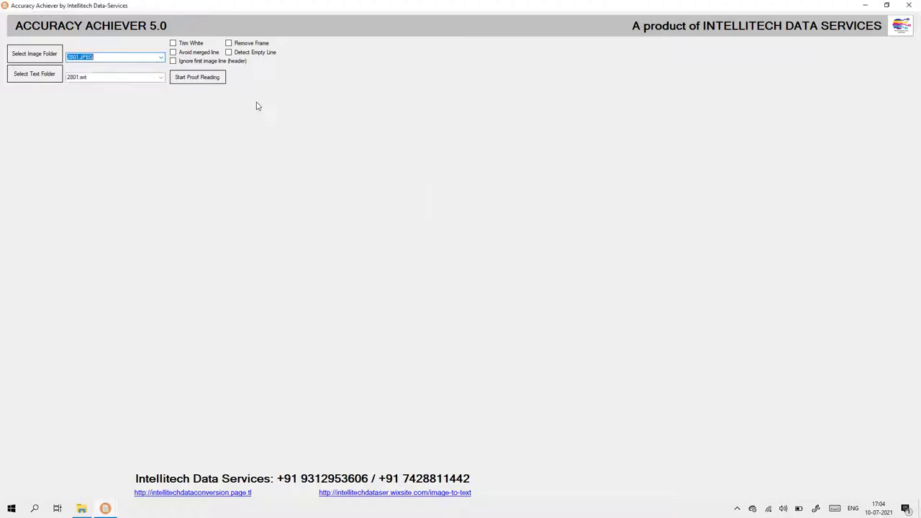
{"action": "left_click", "coordinate": [197, 77]}
{"action": "left_click", "coordinate": [527, 283]}
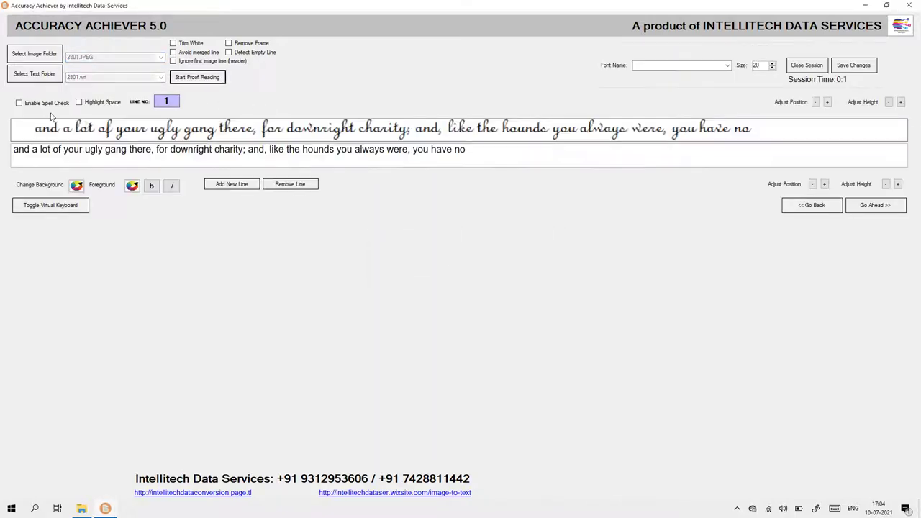
Step: Enable spell check and shift the image line leftward so its start lines up with the typed text
{"action": "left_click", "coordinate": [26, 105]}
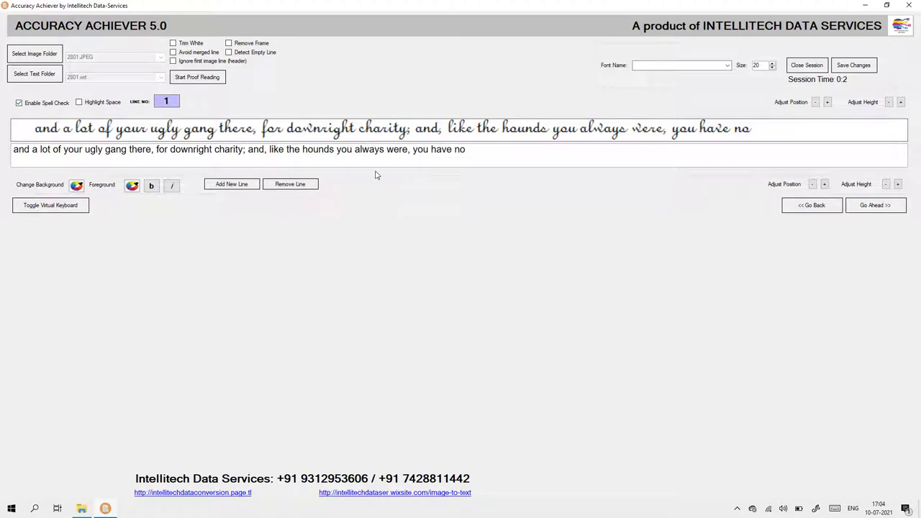
{"action": "left_click", "coordinate": [814, 102]}
{"action": "left_click", "coordinate": [815, 102]}
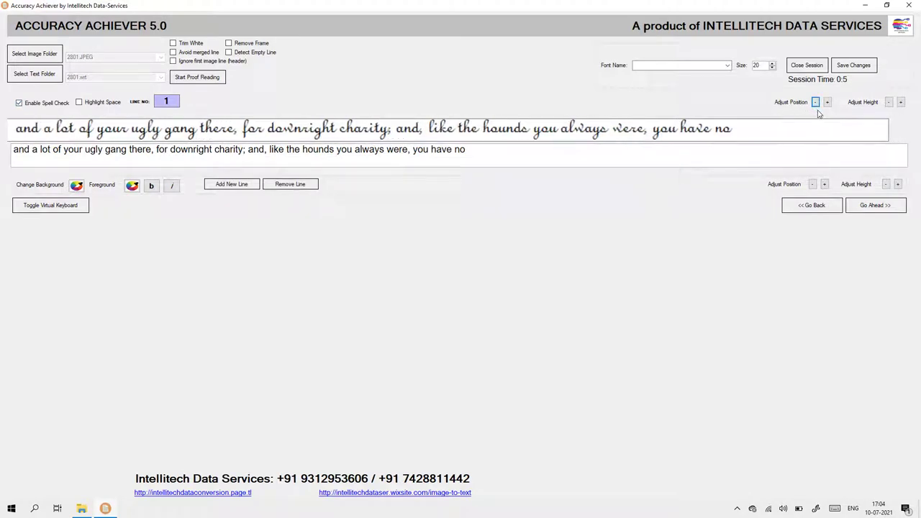
{"action": "left_click", "coordinate": [827, 103]}
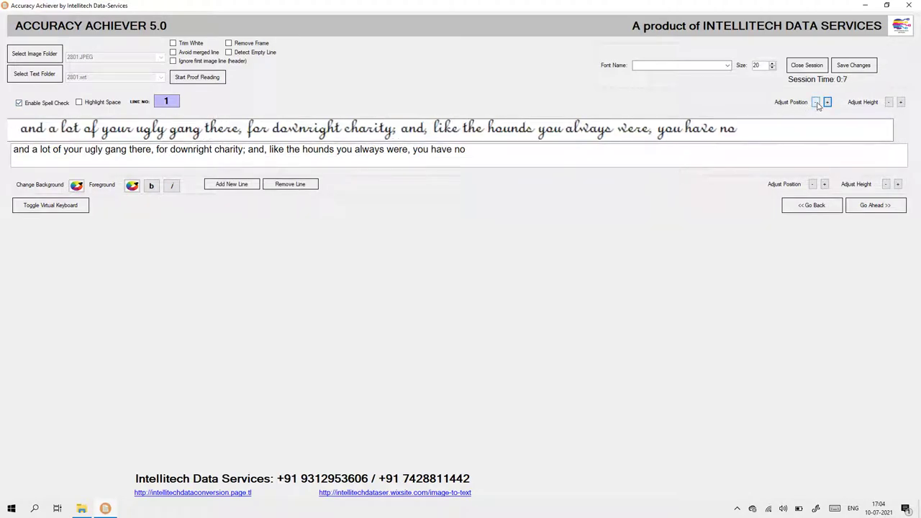
{"action": "left_click", "coordinate": [815, 103]}
Step: Set the typed text's font size to 32 and its background colour to cyan
{"action": "left_click", "coordinate": [772, 65]}
{"action": "left_click_drag", "start_coordinate": [771, 65], "coordinate": [771, 66]}
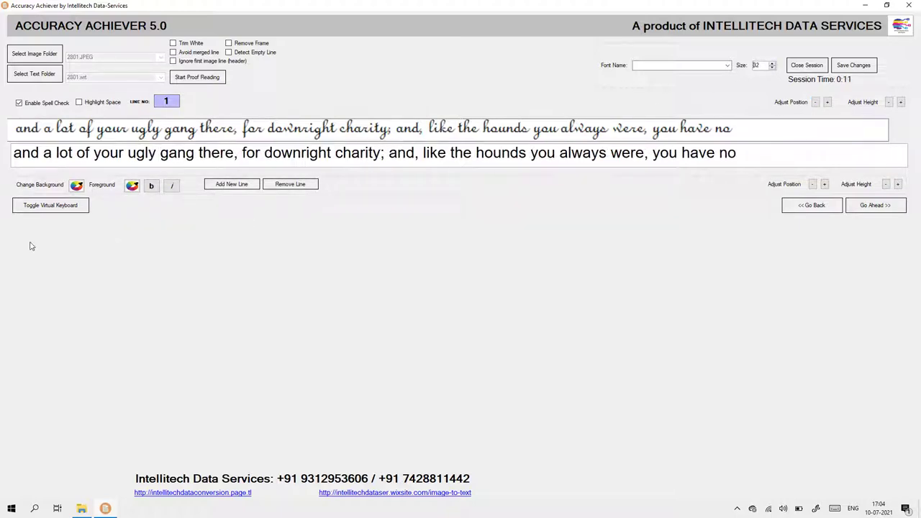
{"action": "left_click", "coordinate": [76, 185]}
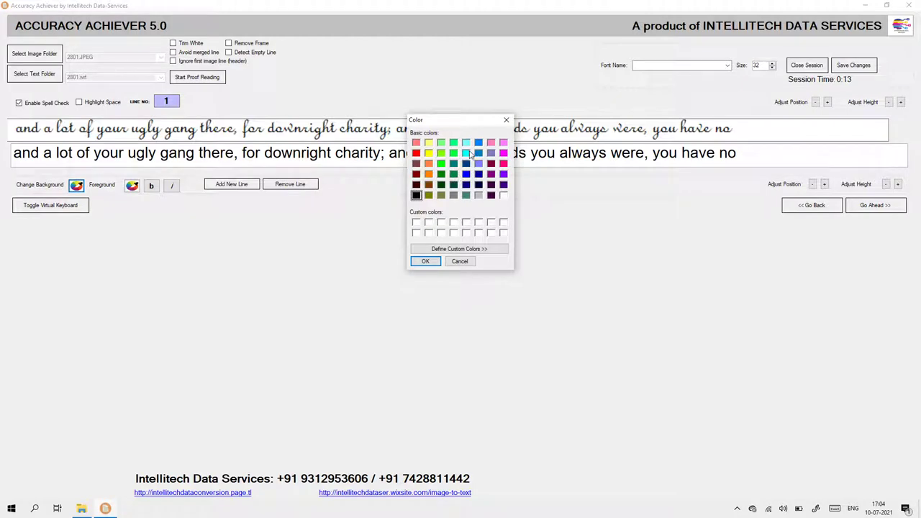
{"action": "left_click", "coordinate": [466, 152]}
{"action": "left_click", "coordinate": [425, 261]}
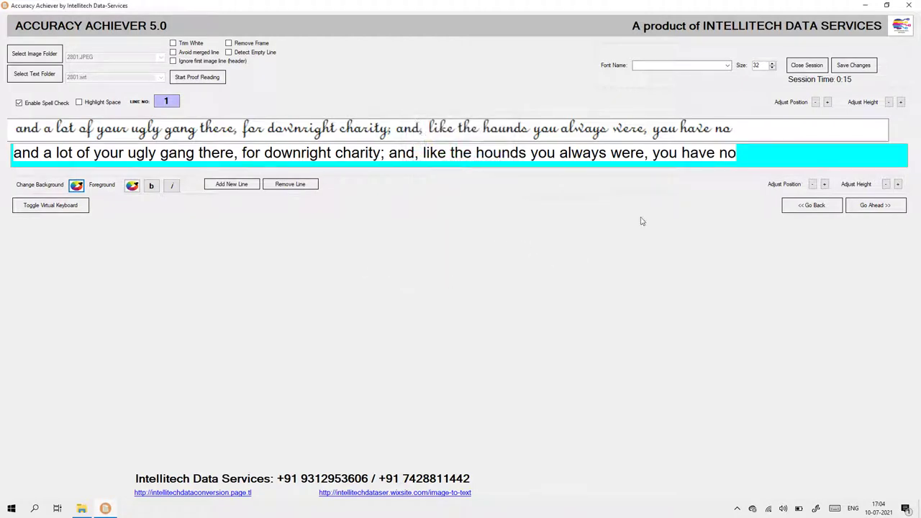
Step: Highlight the spaces in the typed text of line 1, and turn the highlighting off again
{"action": "left_click", "coordinate": [80, 102]}
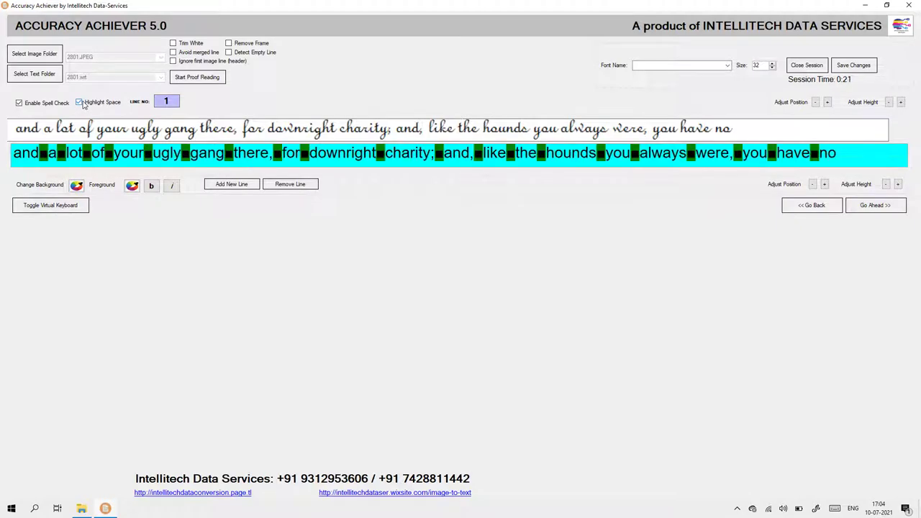
{"action": "left_click", "coordinate": [80, 102]}
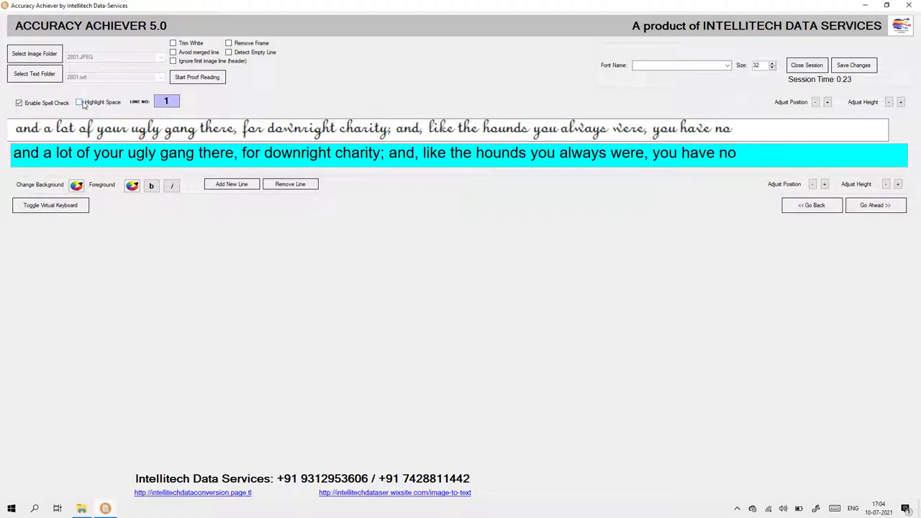
Step: Compare the typed text with the image line by line, from line 1 through line 9
{"action": "left_click", "coordinate": [886, 207]}
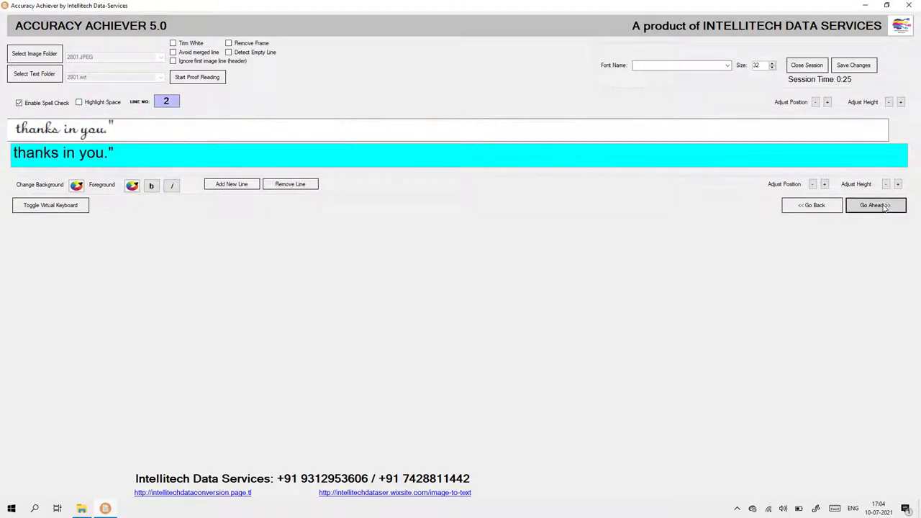
{"action": "left_click", "coordinate": [885, 207]}
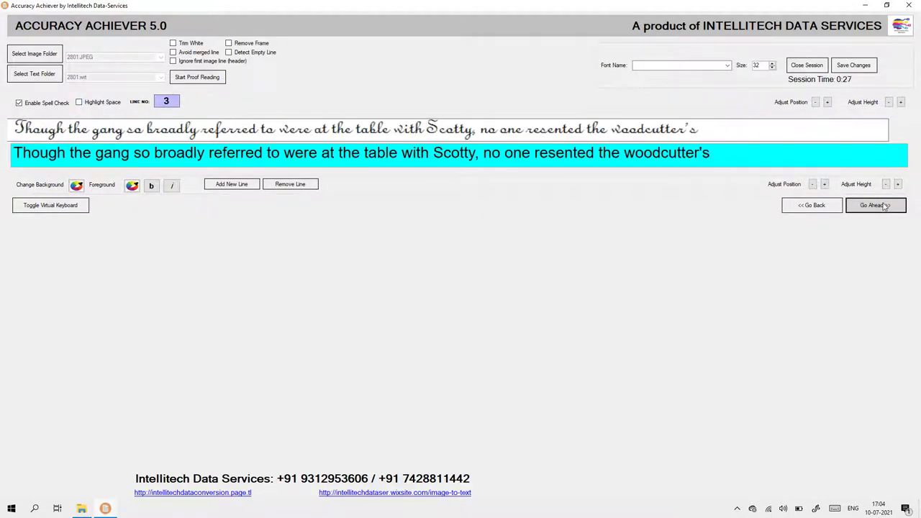
{"action": "left_click", "coordinate": [884, 207]}
{"action": "left_click", "coordinate": [827, 207]}
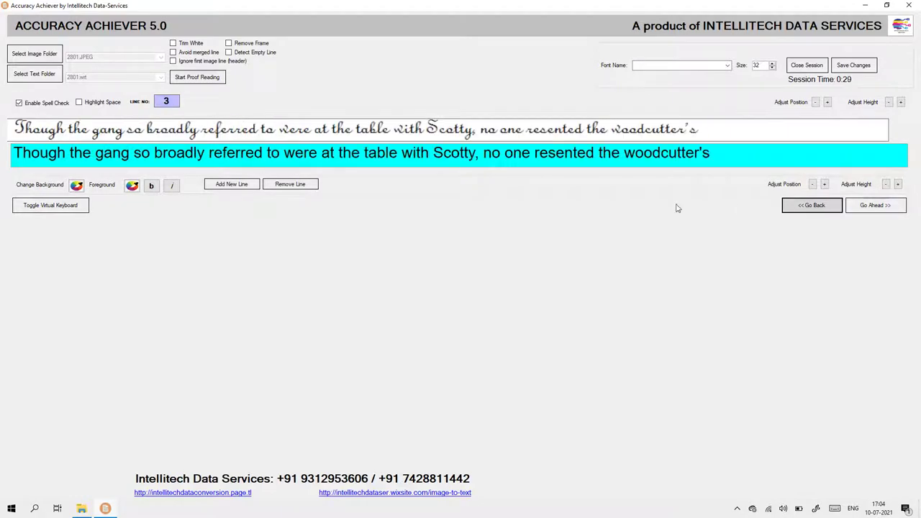
{"action": "left_click", "coordinate": [871, 206]}
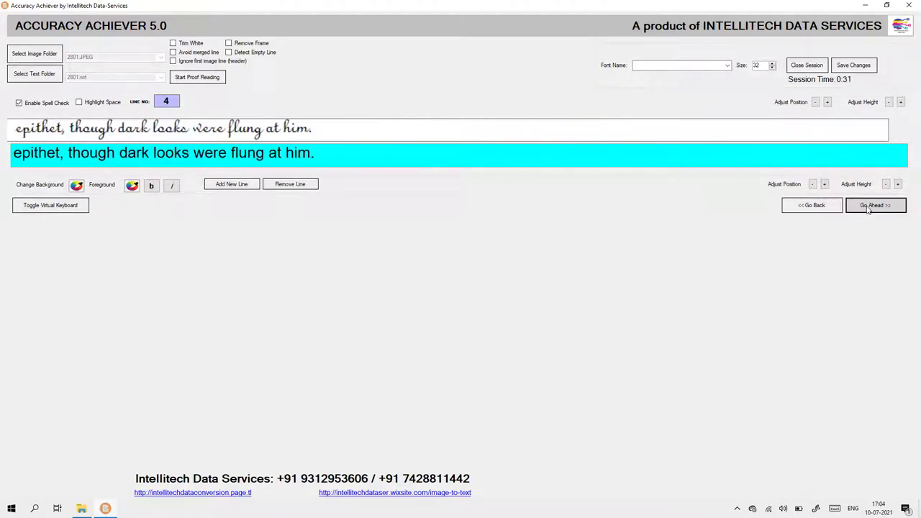
{"action": "left_click", "coordinate": [867, 209]}
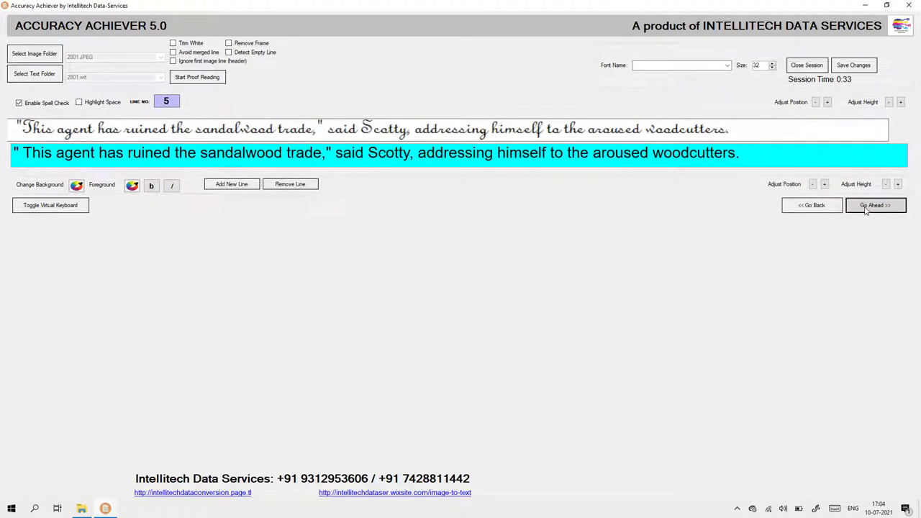
{"action": "left_click", "coordinate": [866, 211]}
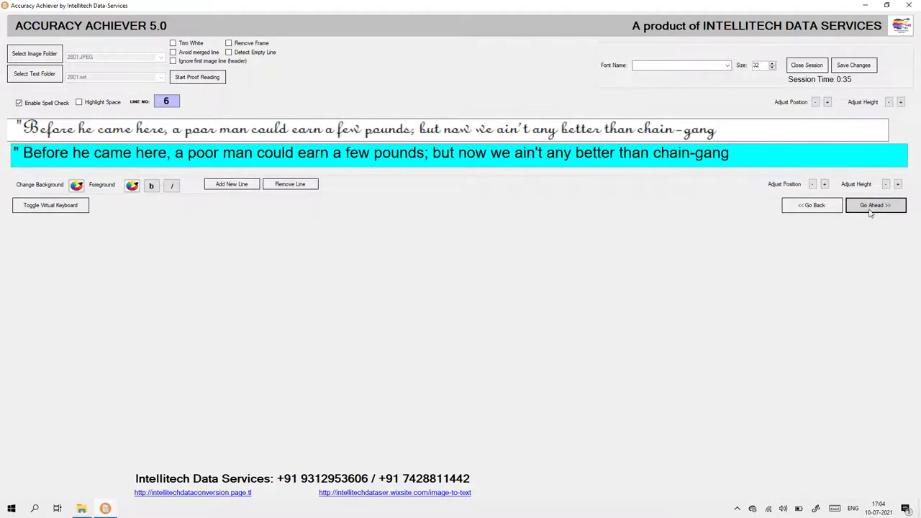
{"action": "left_click", "coordinate": [869, 209]}
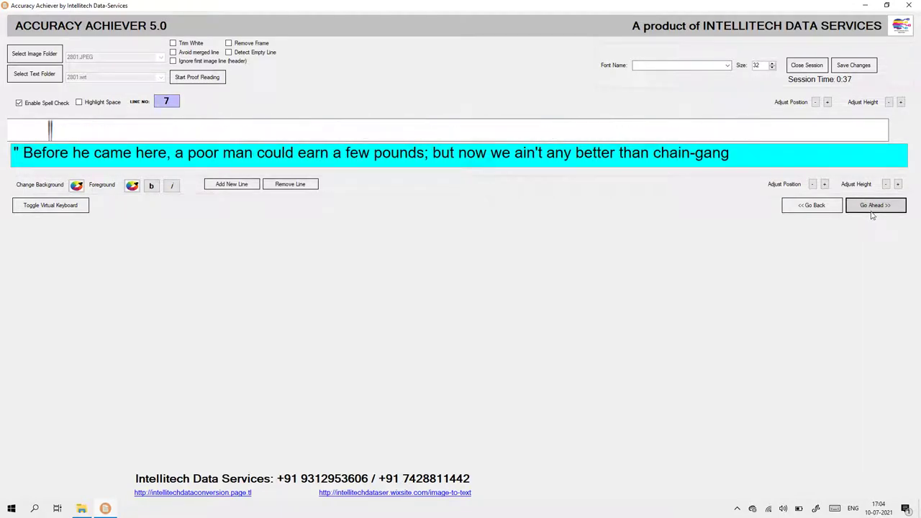
{"action": "left_click", "coordinate": [870, 209]}
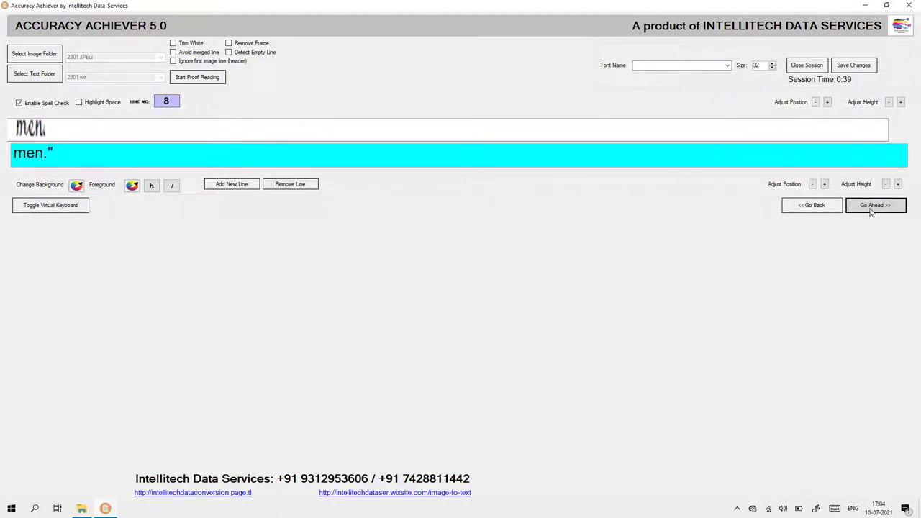
{"action": "left_click", "coordinate": [870, 209]}
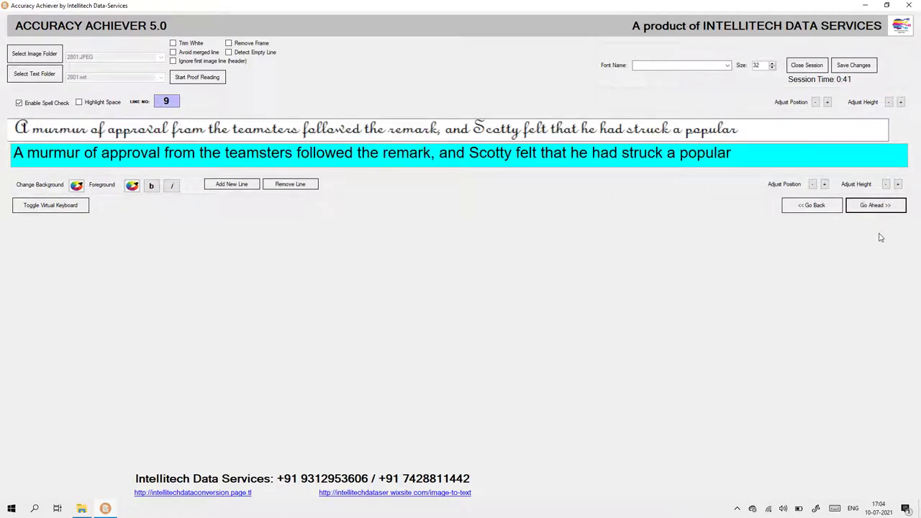
Step: Increase the height of the image line and advance from line 9 to line 11
{"action": "left_click", "coordinate": [901, 103]}
{"action": "left_click", "coordinate": [900, 103]}
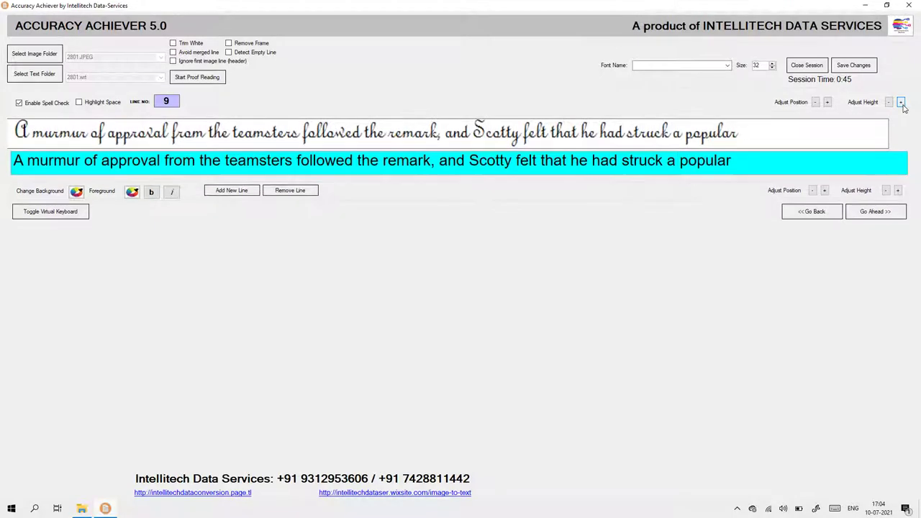
{"action": "left_click", "coordinate": [887, 213]}
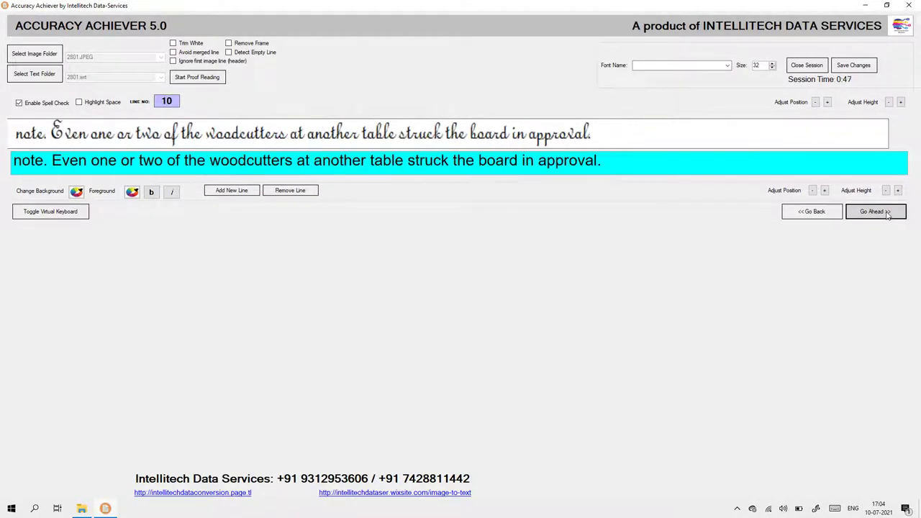
{"action": "left_click", "coordinate": [886, 213]}
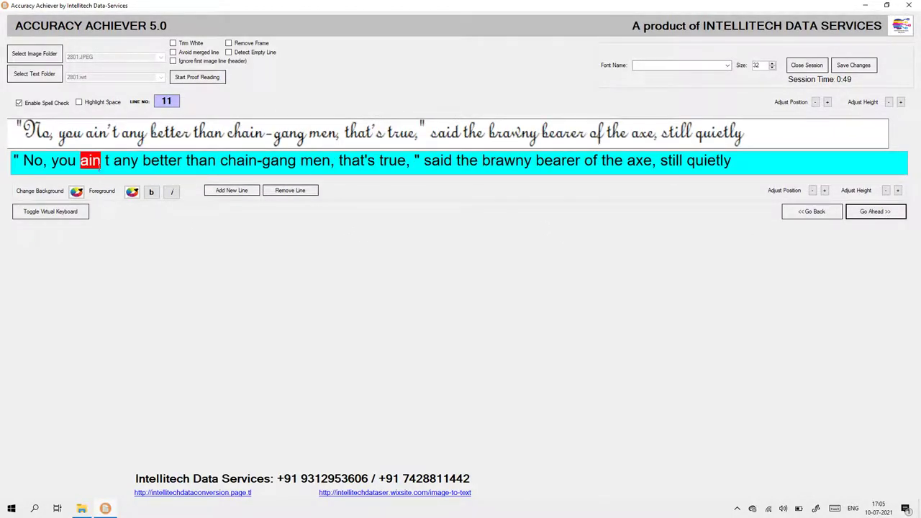
Step: In line 11, correct "ain t" to "ain't", remove the space between "true," and the closing quote, and go to line 12
{"action": "left_click", "coordinate": [104, 160]}
{"action": "key", "text": "BackSpace"}
{"action": "type", "text": "'"}
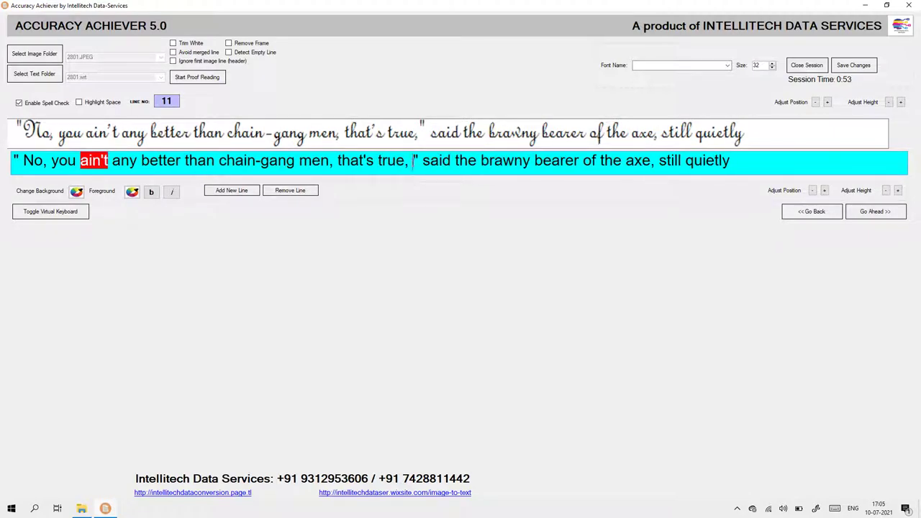
{"action": "key", "text": "BackSpace"}
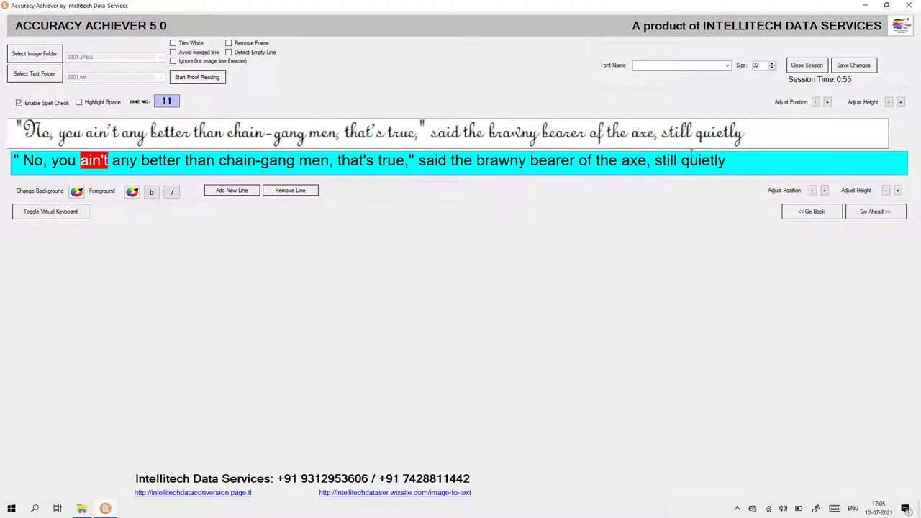
{"action": "left_click", "coordinate": [866, 214]}
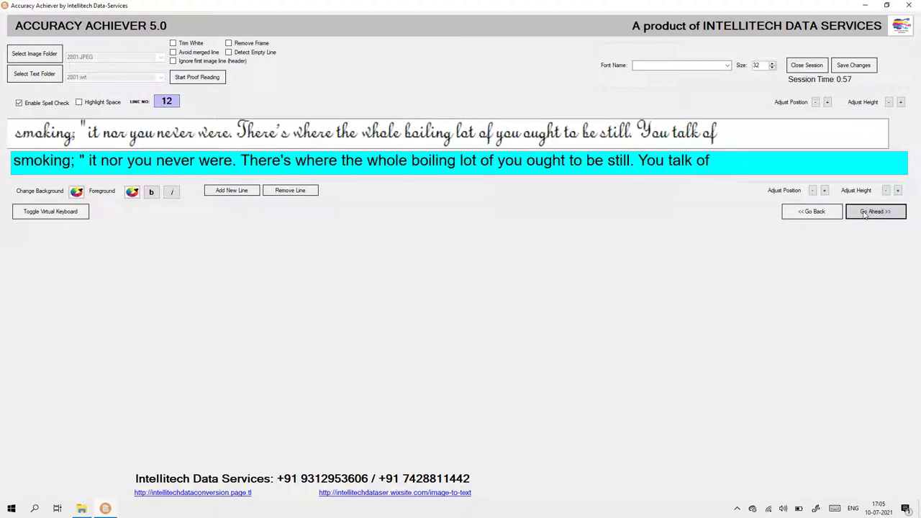
Step: Proceed to line 13, delete the space between "men," and the closing quote, and move on to line 14
{"action": "left_click", "coordinate": [817, 213]}
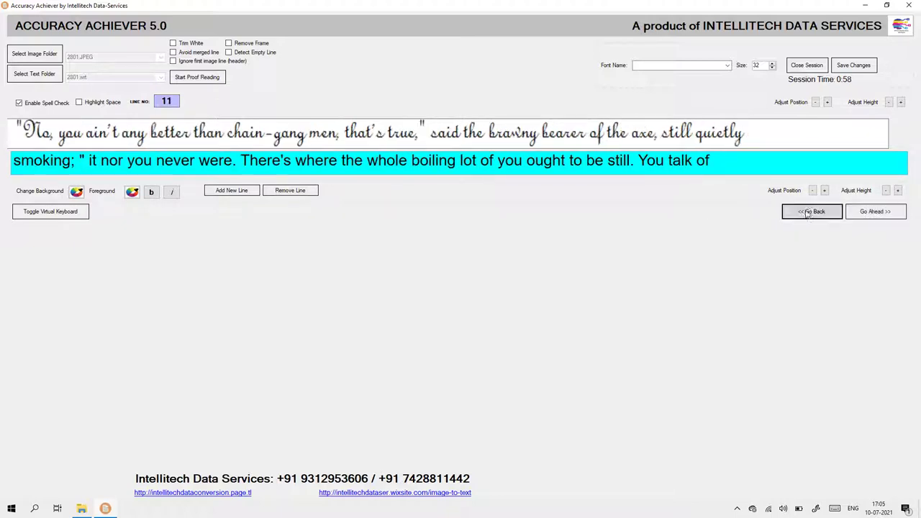
{"action": "left_click", "coordinate": [870, 216]}
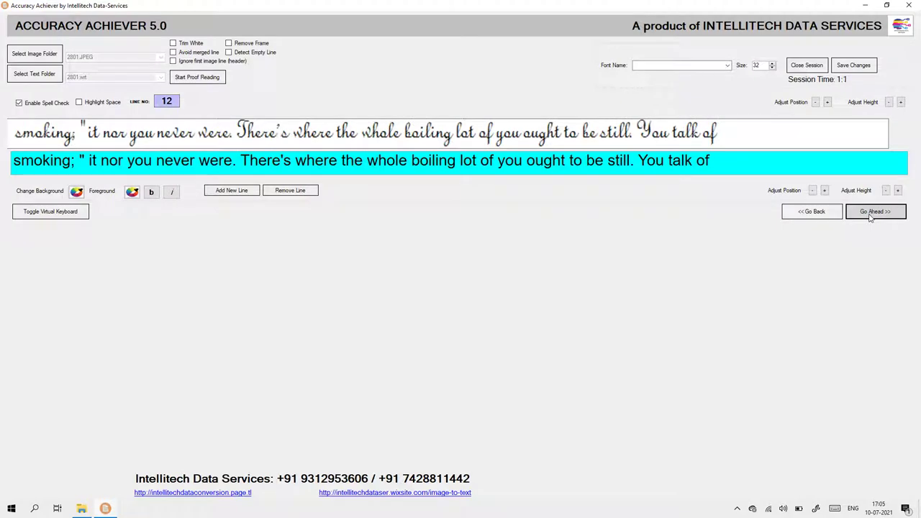
{"action": "left_click", "coordinate": [871, 218]}
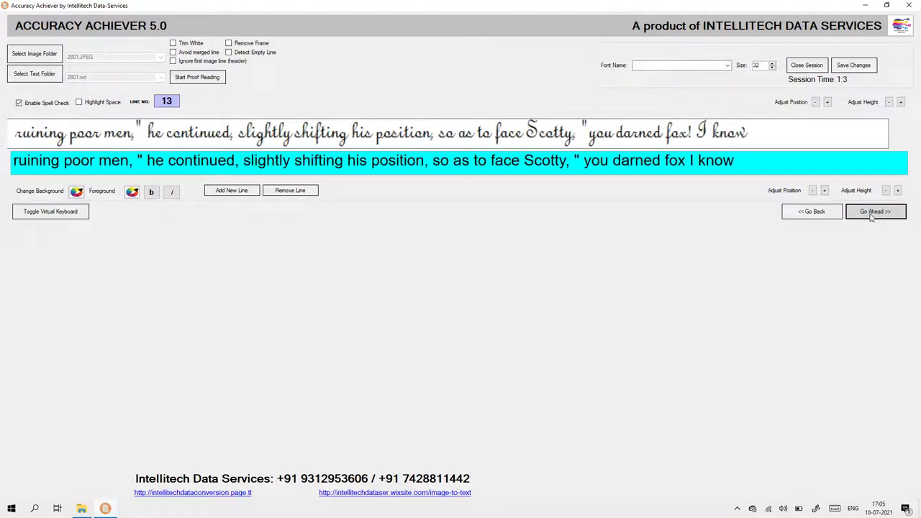
{"action": "left_click", "coordinate": [136, 169]}
{"action": "key", "text": "Delete"}
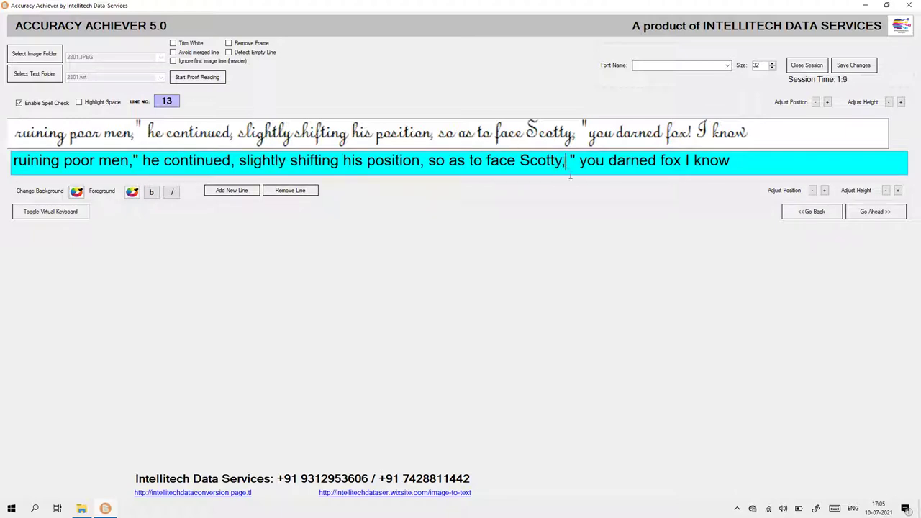
{"action": "left_click", "coordinate": [866, 213]}
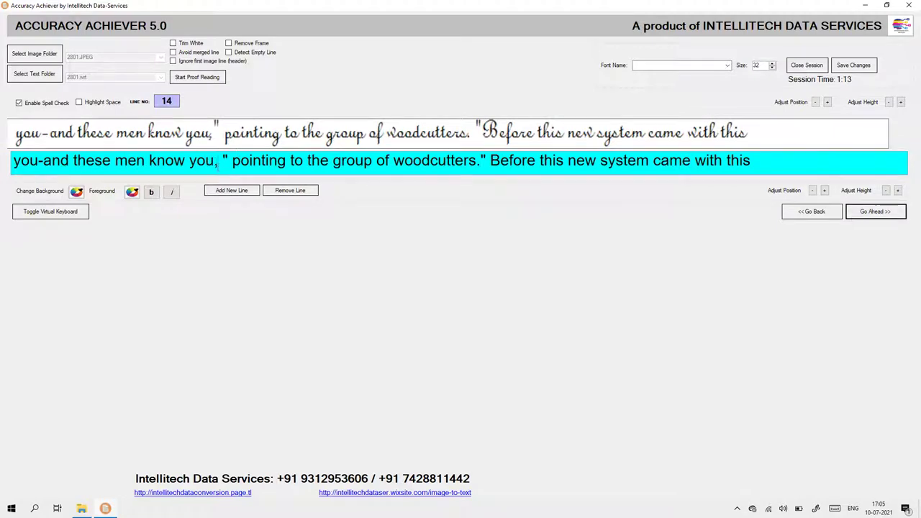
Step: In line 14, delete the space between "you," and the closing quote, and advance to line 17
{"action": "key", "text": "Delete"}
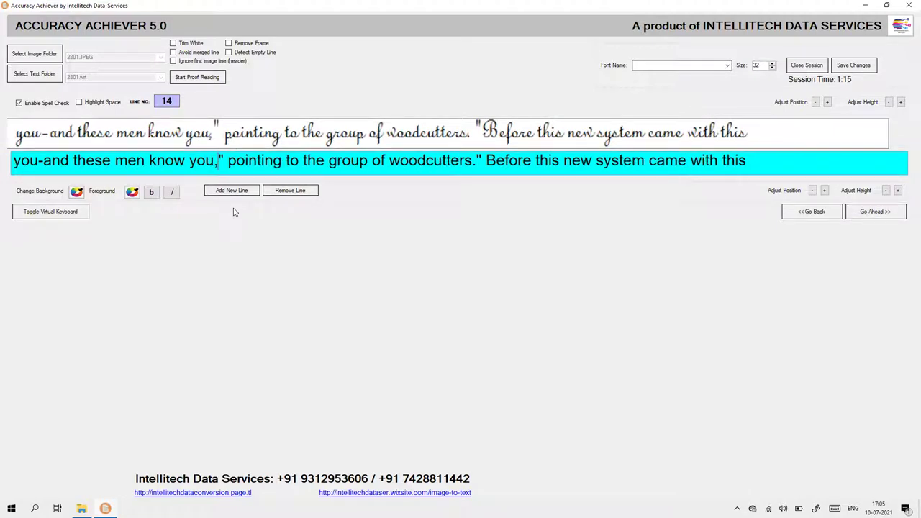
{"action": "left_click", "coordinate": [857, 214]}
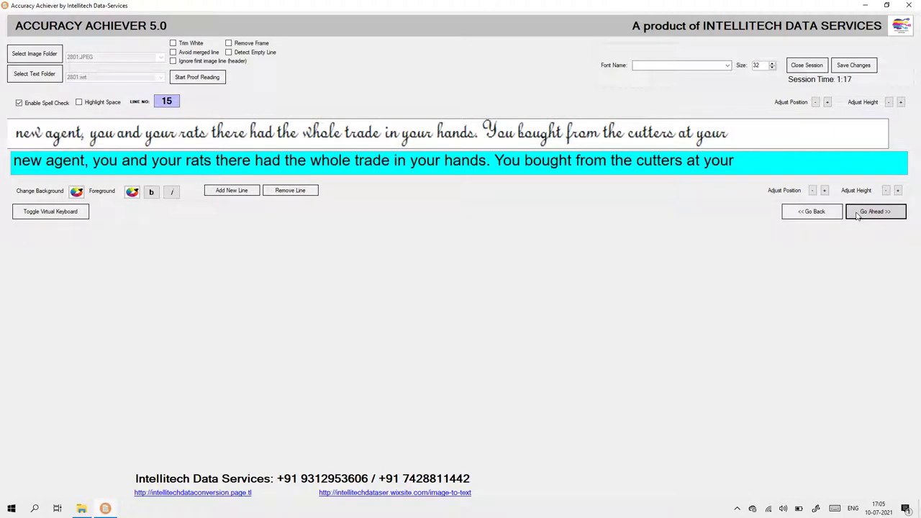
{"action": "left_click", "coordinate": [857, 214]}
{"action": "left_click", "coordinate": [857, 215]}
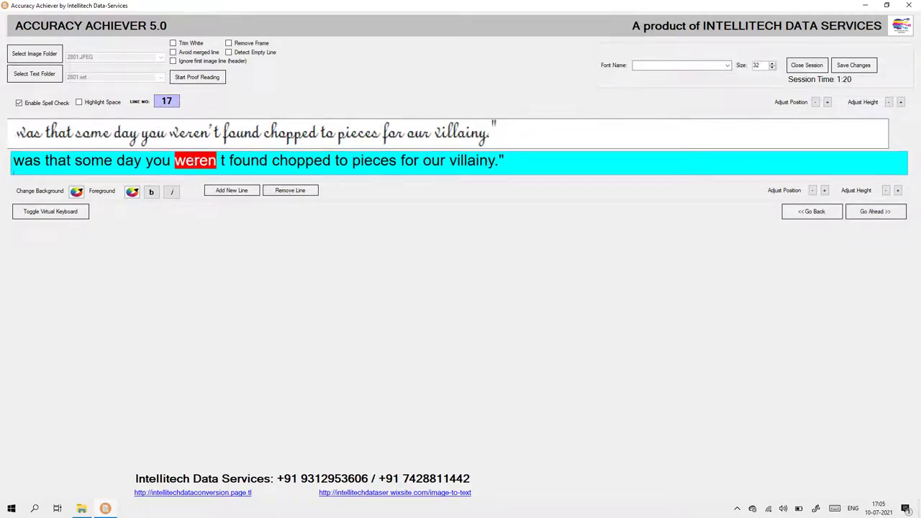
Step: In line 17, replace the misspelled "weren" with the suggestion "weren't", save the changes and go to line 18
{"action": "right_click", "coordinate": [213, 165]}
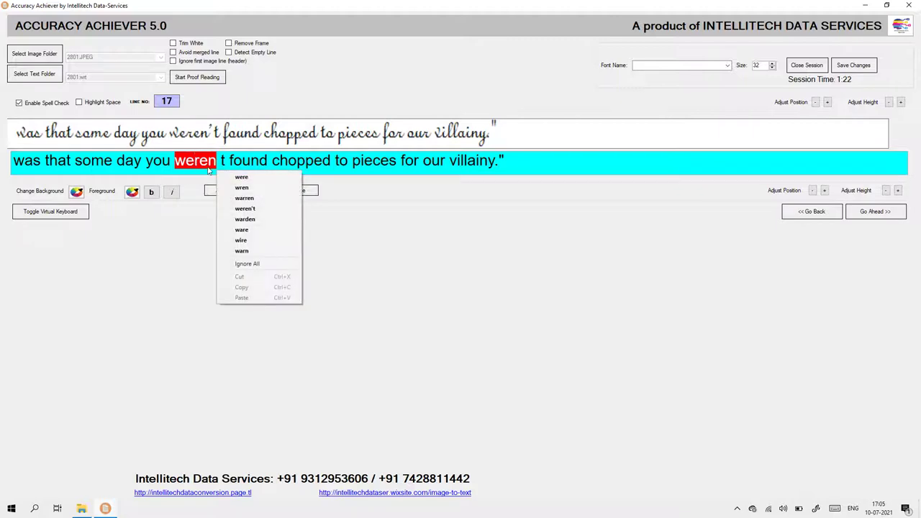
{"action": "left_click", "coordinate": [239, 209]}
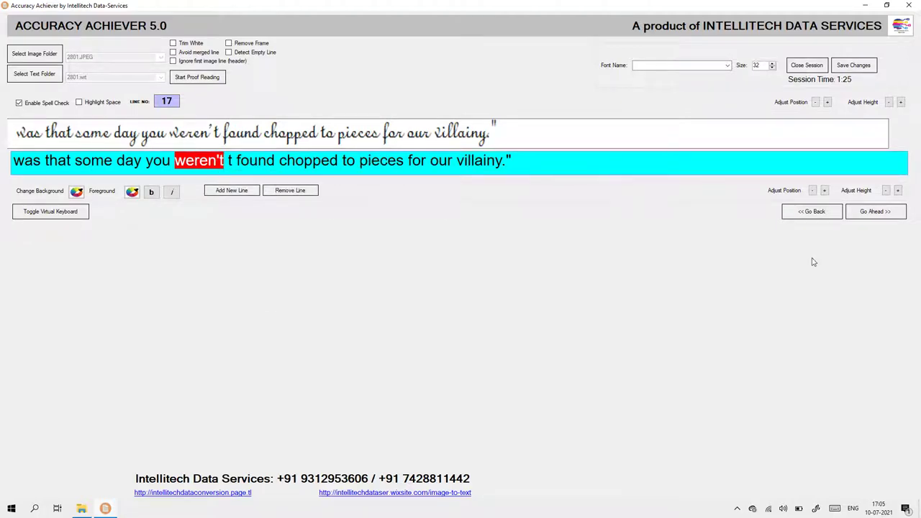
{"action": "left_click", "coordinate": [845, 65]}
{"action": "left_click", "coordinate": [472, 281]}
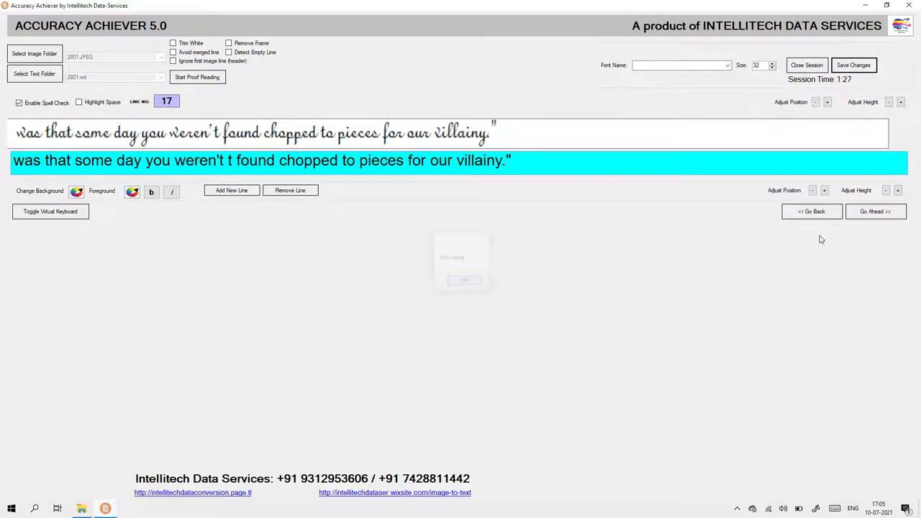
{"action": "left_click", "coordinate": [858, 214]}
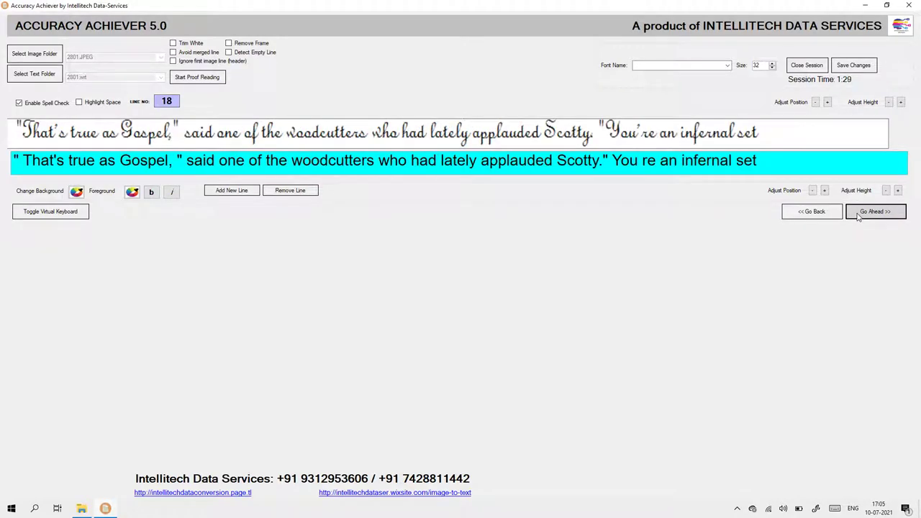
Step: In line 18, delete the spaces before "That's", between "Gospel," and its closing quote, and before "You", and go to line 19
{"action": "left_click", "coordinate": [21, 166]}
{"action": "key", "text": "Delete"}
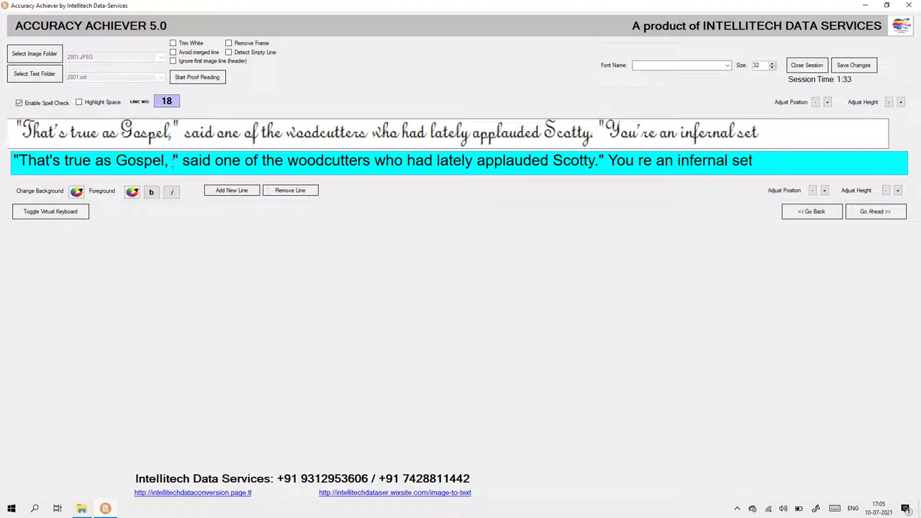
{"action": "key", "text": "BackSpace"}
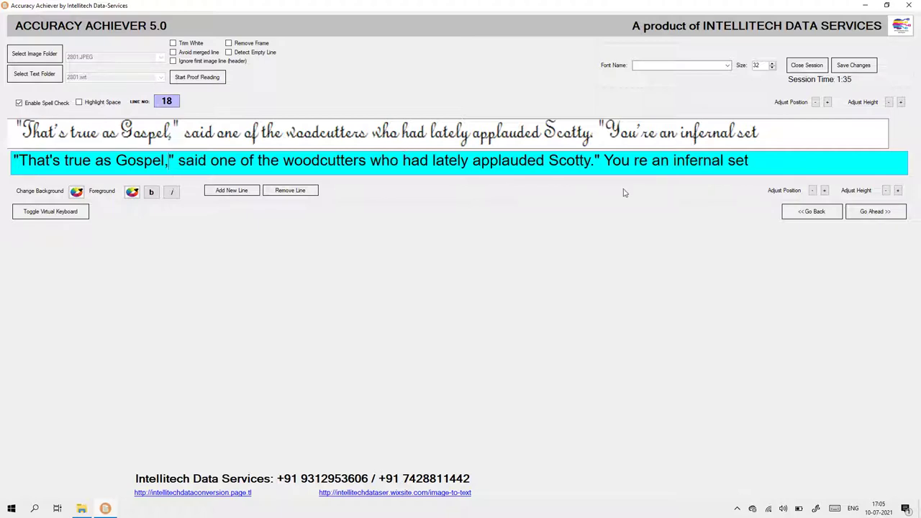
{"action": "left_click", "coordinate": [604, 164]}
{"action": "key", "text": "BackSpace"}
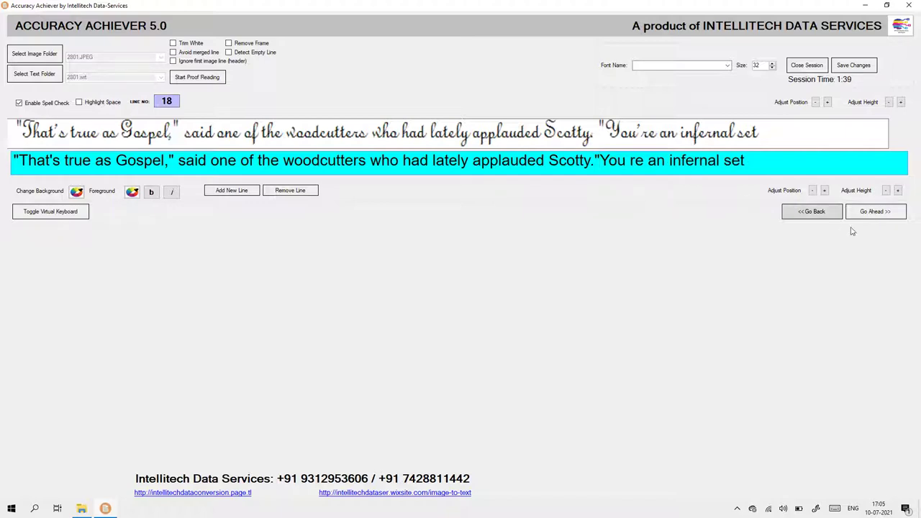
{"action": "left_click", "coordinate": [875, 216]}
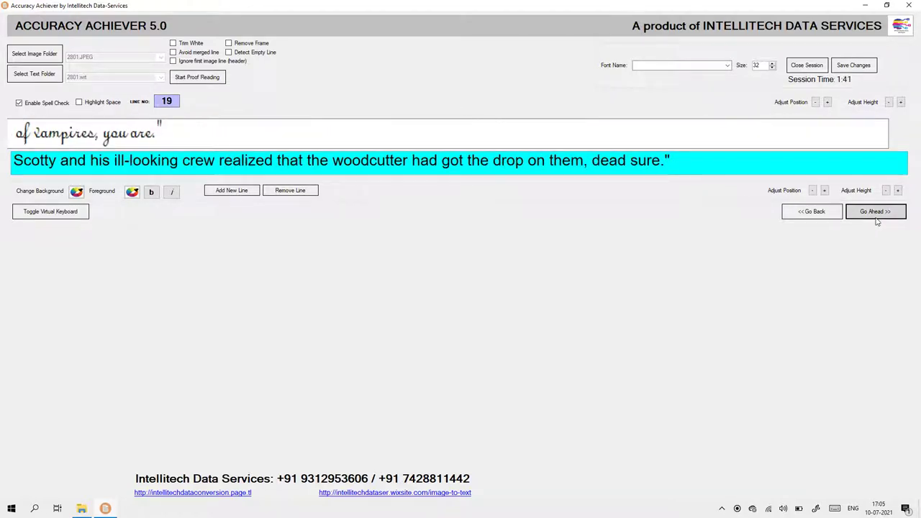
Step: Add the missing line 19 with the text of vampires, you are." and move on to line 20
{"action": "left_click", "coordinate": [231, 190]}
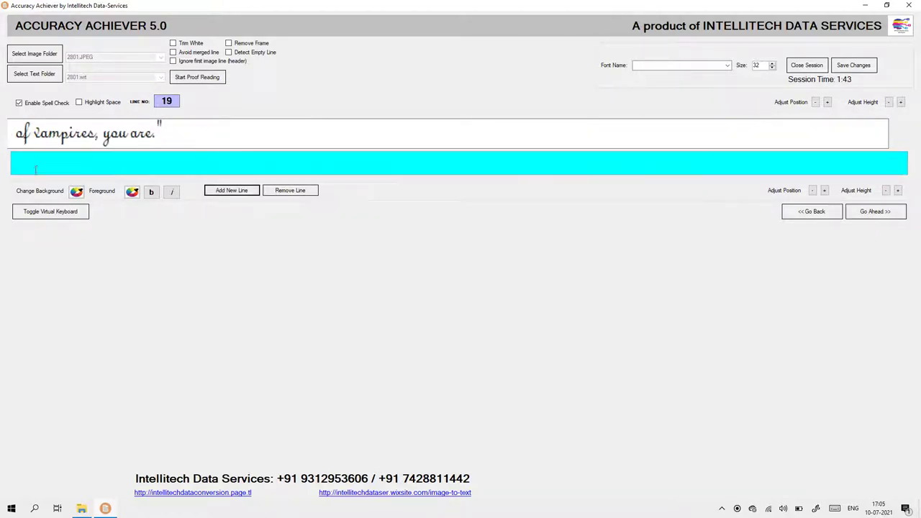
{"action": "left_click", "coordinate": [35, 167]}
{"action": "type", "text": "of vam"}
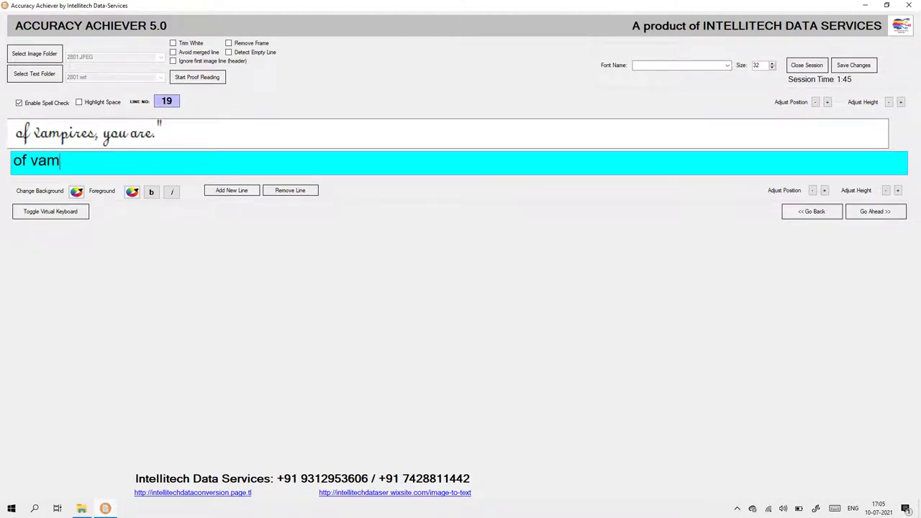
{"action": "type", "text": "pires, you a"}
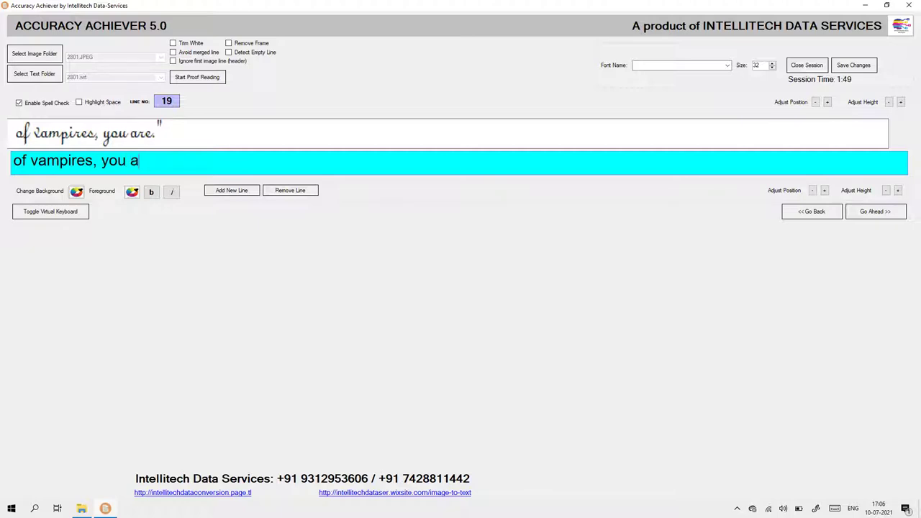
{"action": "type", "text": "re.\""}
{"action": "left_click", "coordinate": [879, 214]}
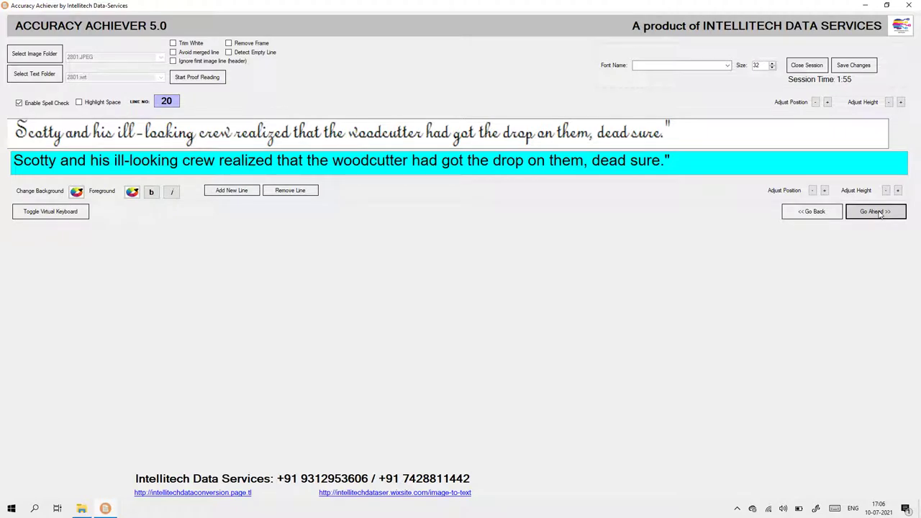
Step: Compare the typed text with the image line by line, from line 20 through line 34
{"action": "left_click", "coordinate": [879, 213]}
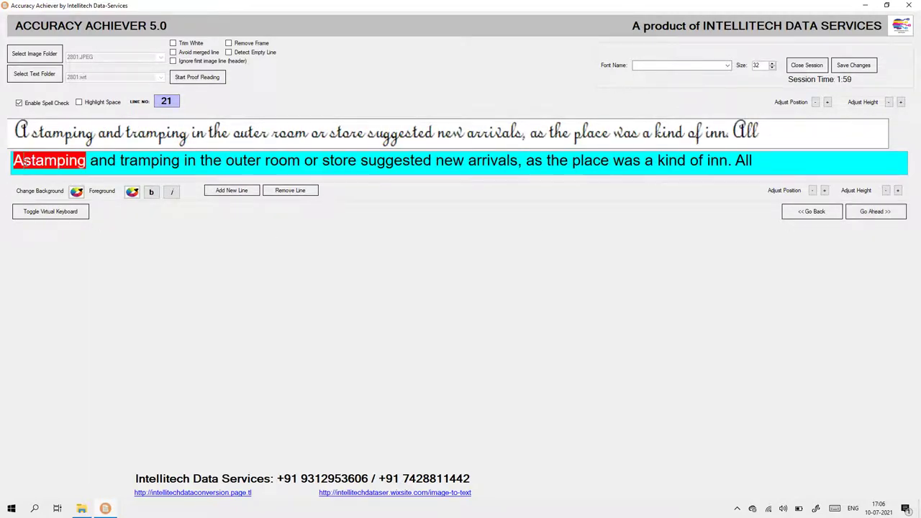
{"action": "left_click", "coordinate": [876, 213]}
{"action": "left_click", "coordinate": [876, 213]}
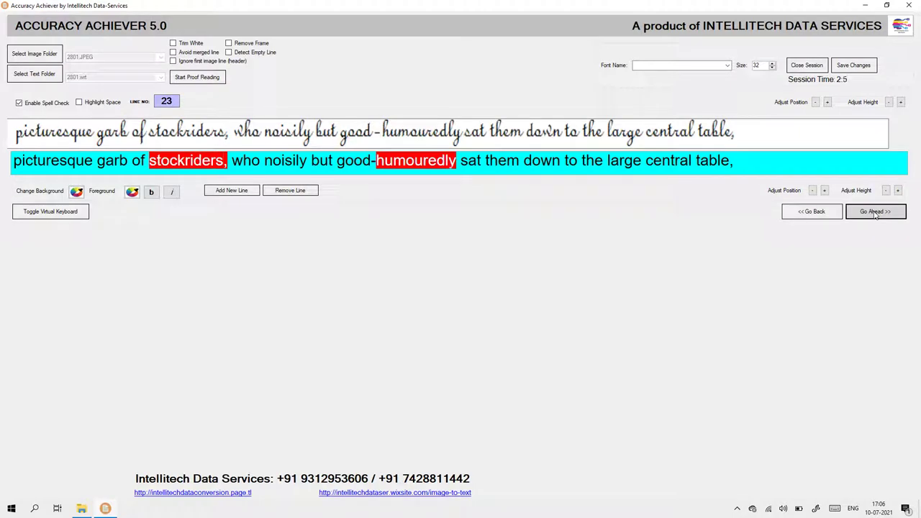
{"action": "left_click", "coordinate": [876, 213]}
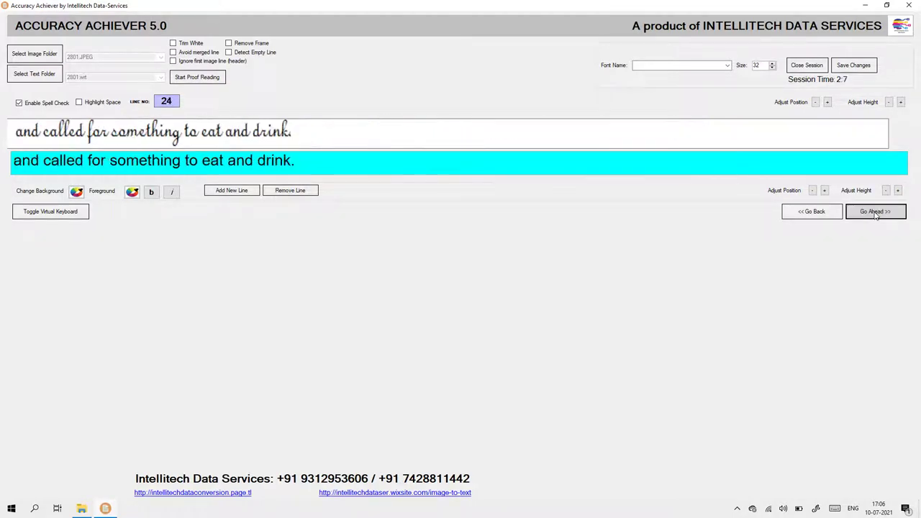
{"action": "left_click", "coordinate": [876, 213]}
{"action": "left_click", "coordinate": [875, 213]}
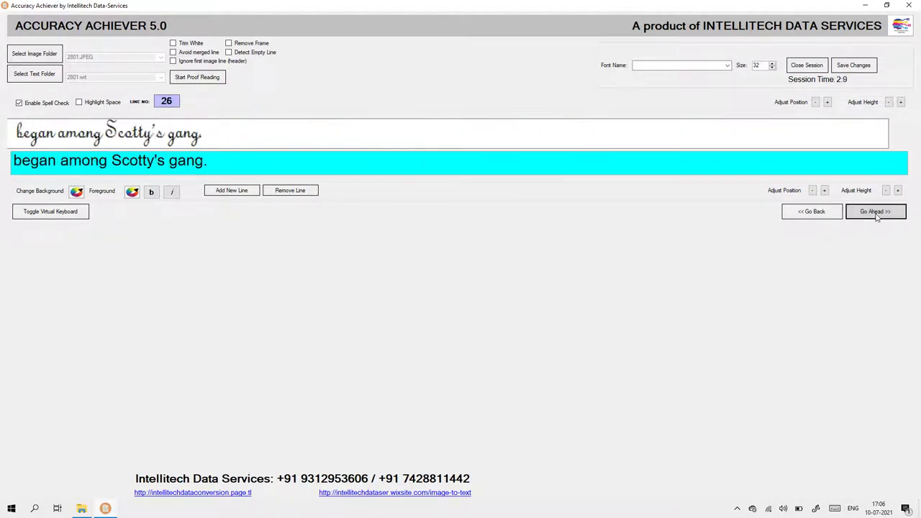
{"action": "left_click", "coordinate": [875, 213]}
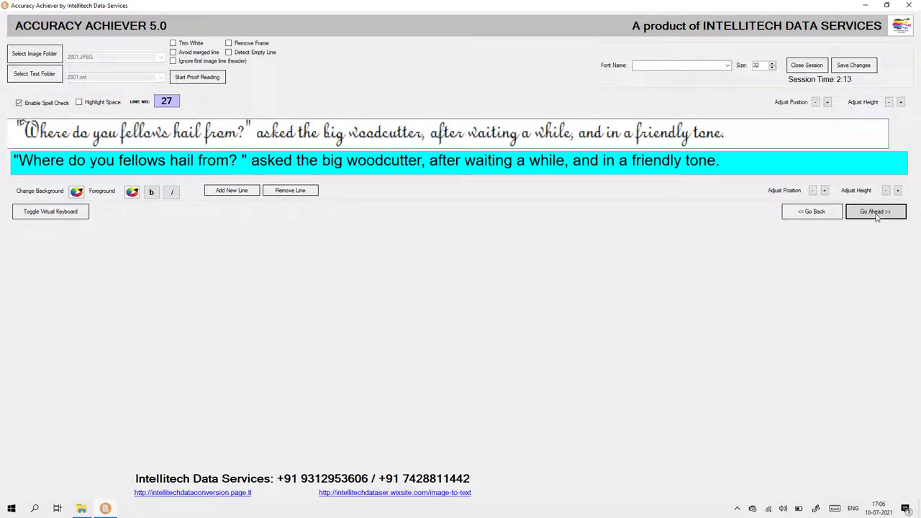
{"action": "left_click", "coordinate": [876, 213]}
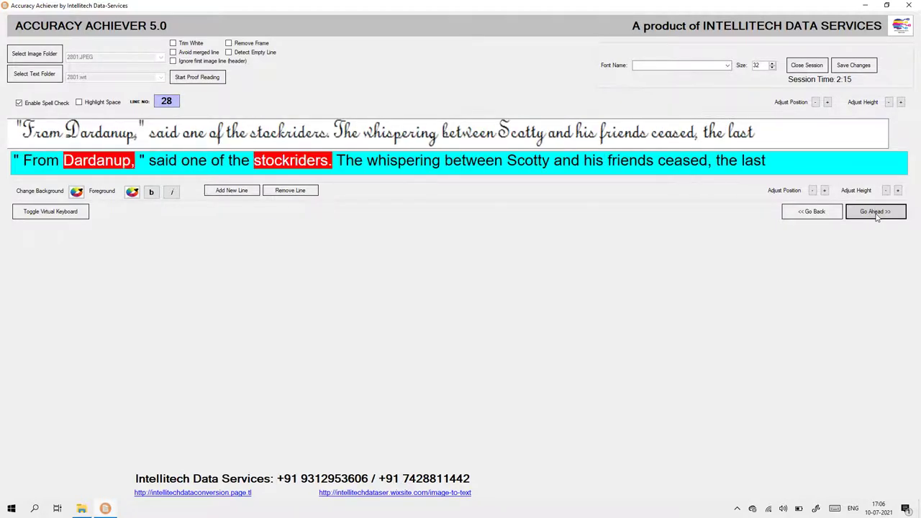
{"action": "left_click", "coordinate": [876, 213]}
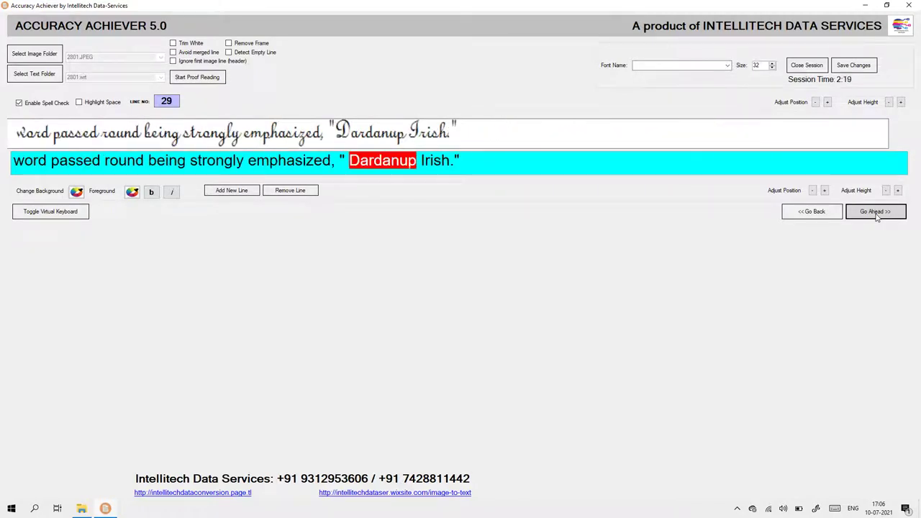
{"action": "left_click", "coordinate": [875, 213]}
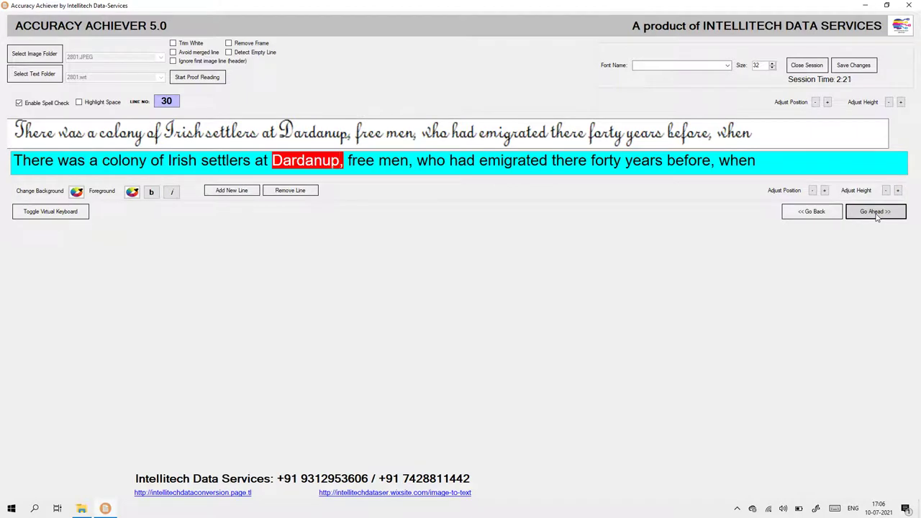
{"action": "left_click", "coordinate": [875, 214]}
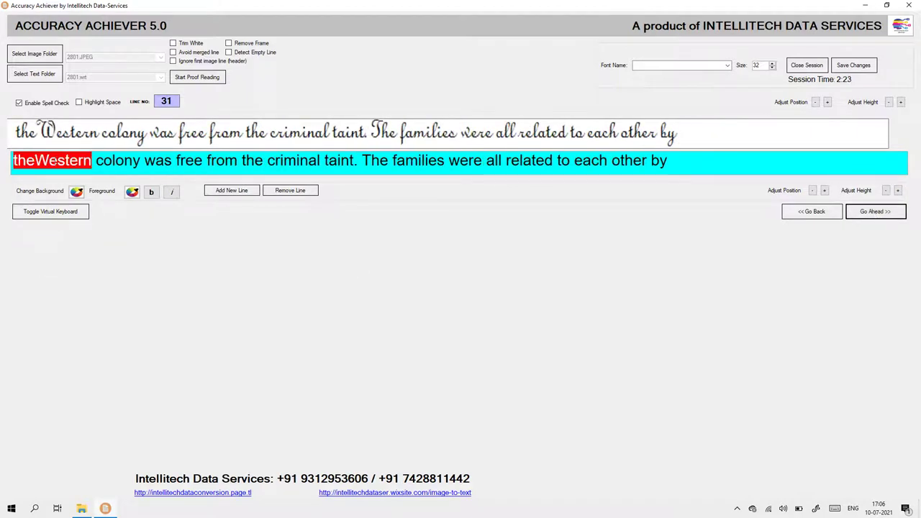
{"action": "left_click", "coordinate": [869, 213]}
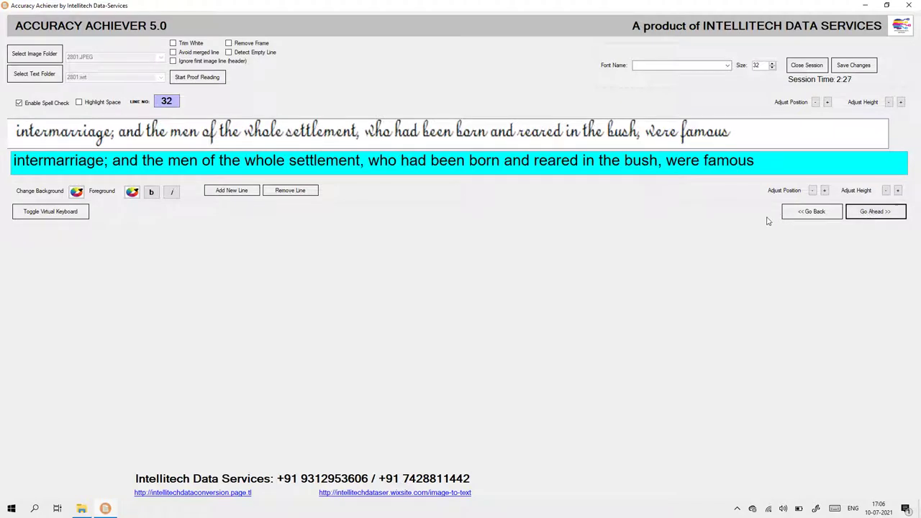
{"action": "left_click", "coordinate": [809, 212]}
{"action": "left_click", "coordinate": [860, 212]}
{"action": "left_click", "coordinate": [862, 210]}
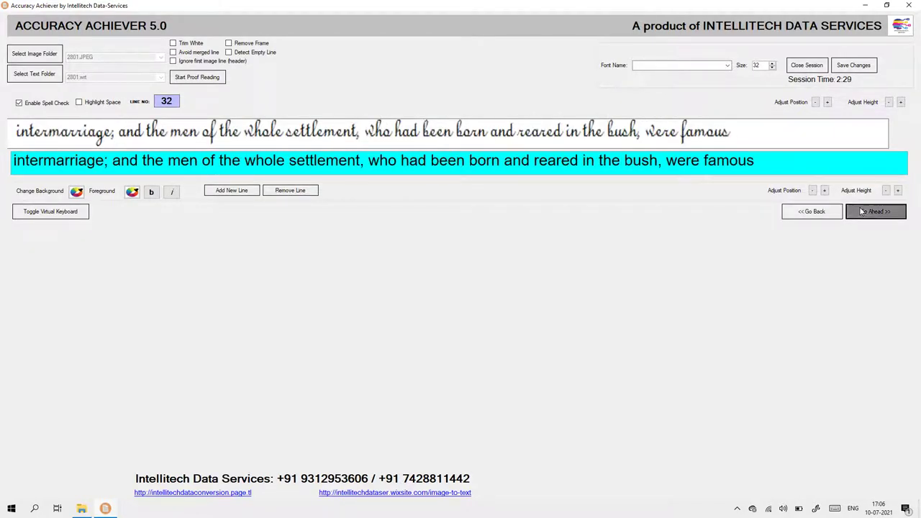
{"action": "left_click", "coordinate": [860, 211]}
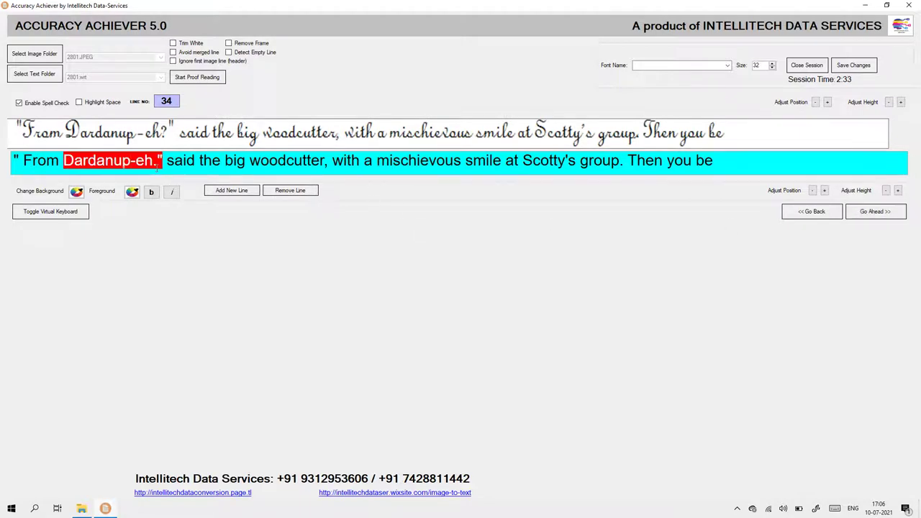
Step: Replace the period with a question mark after "Dardanup-eh" in line 34 and after "maybe" in line 35, and advance to line 36
{"action": "left_click", "coordinate": [157, 162]}
{"action": "key", "text": "BackSpace"}
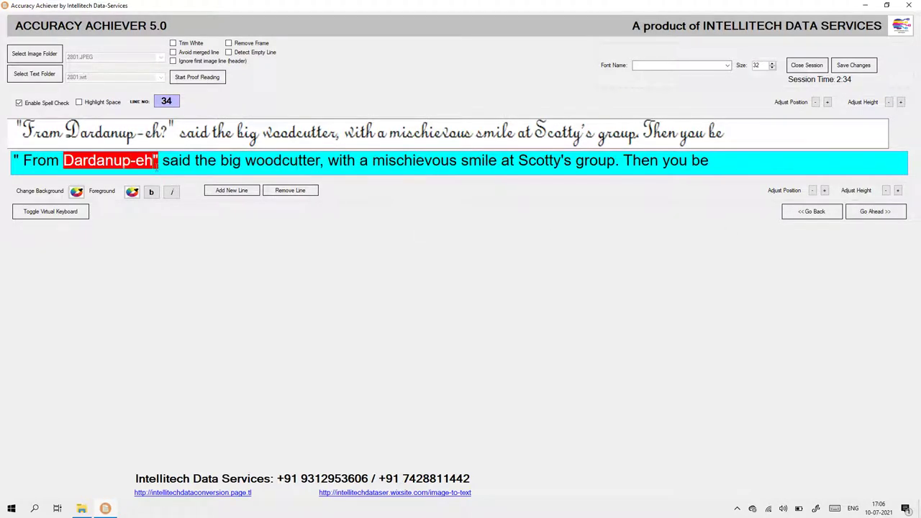
{"action": "type", "text": "?"}
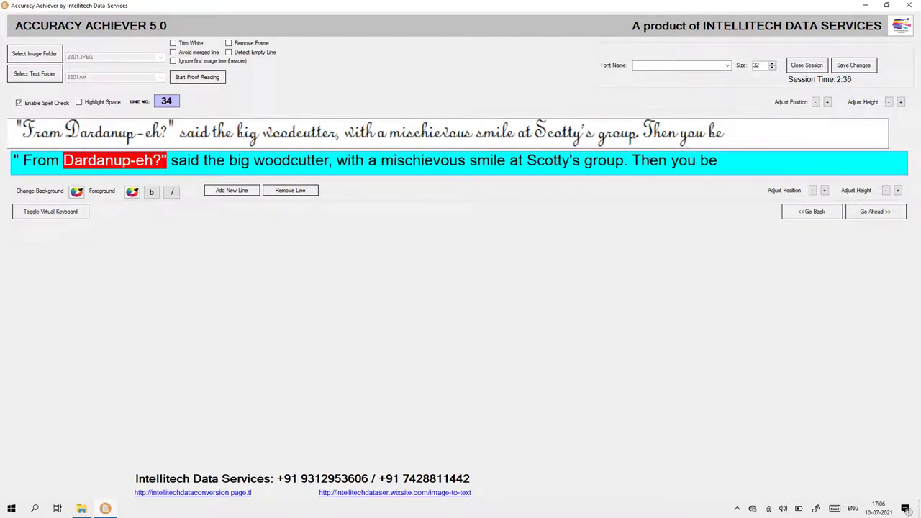
{"action": "left_click", "coordinate": [863, 213]}
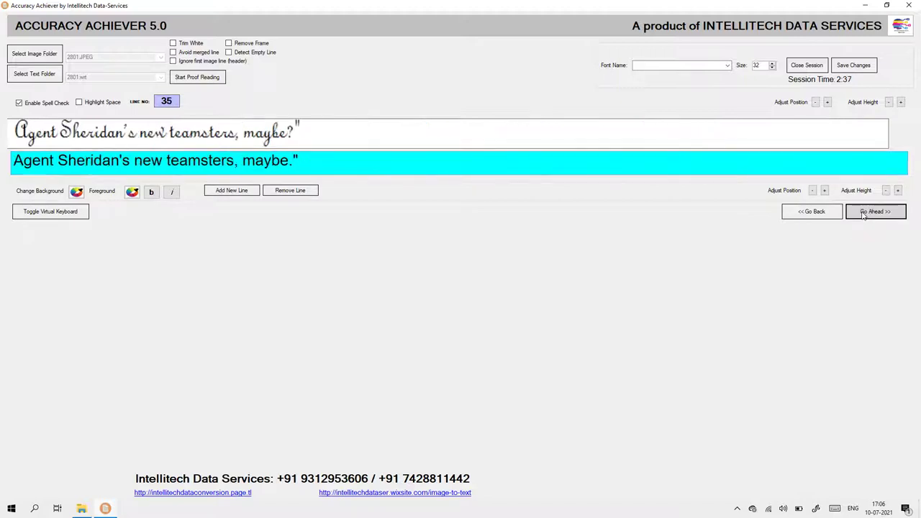
{"action": "left_click", "coordinate": [290, 164]}
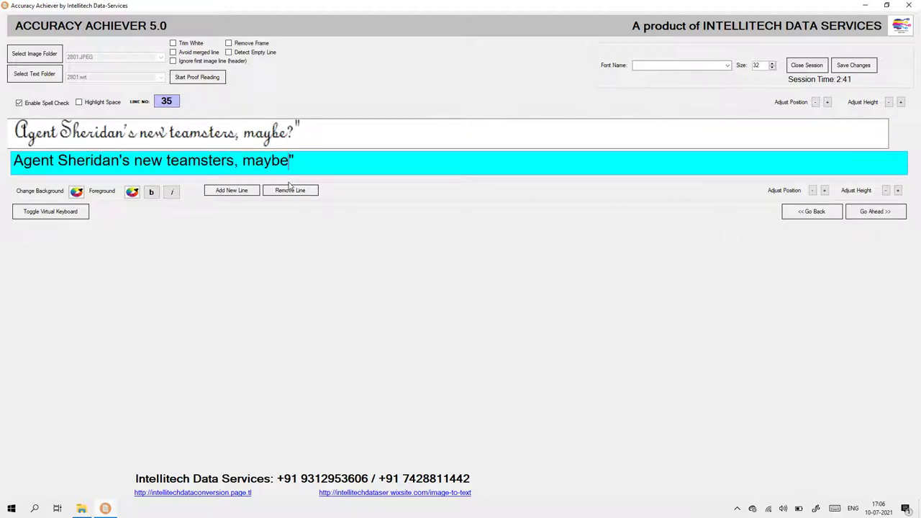
{"action": "type", "text": "?"}
{"action": "left_click", "coordinate": [863, 216]}
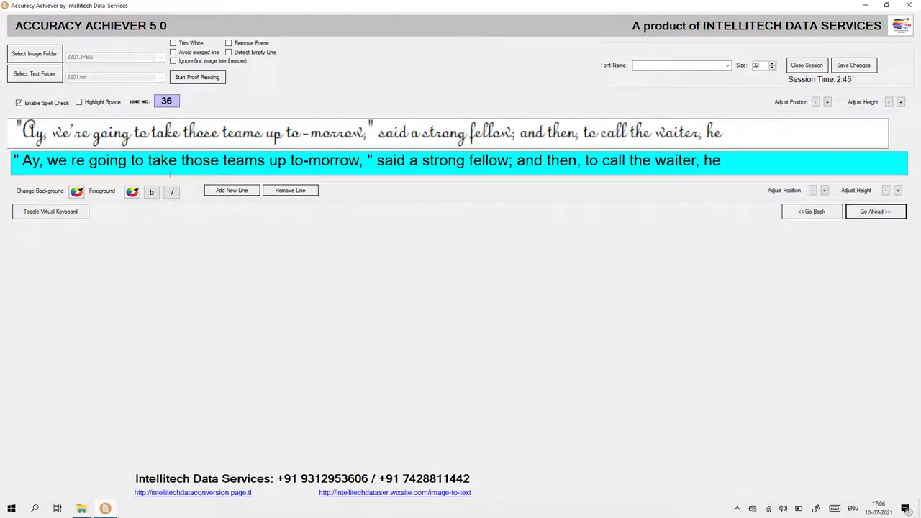
Step: In line 36, correct "we re" to "we're", save the changes and proceed to line 39
{"action": "type", "text": "'"}
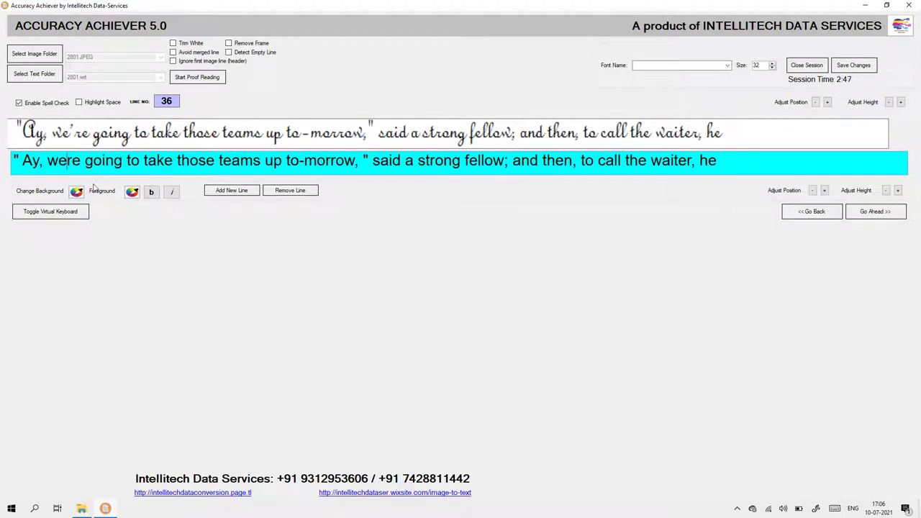
{"action": "left_click", "coordinate": [853, 65]}
{"action": "left_click", "coordinate": [464, 281]}
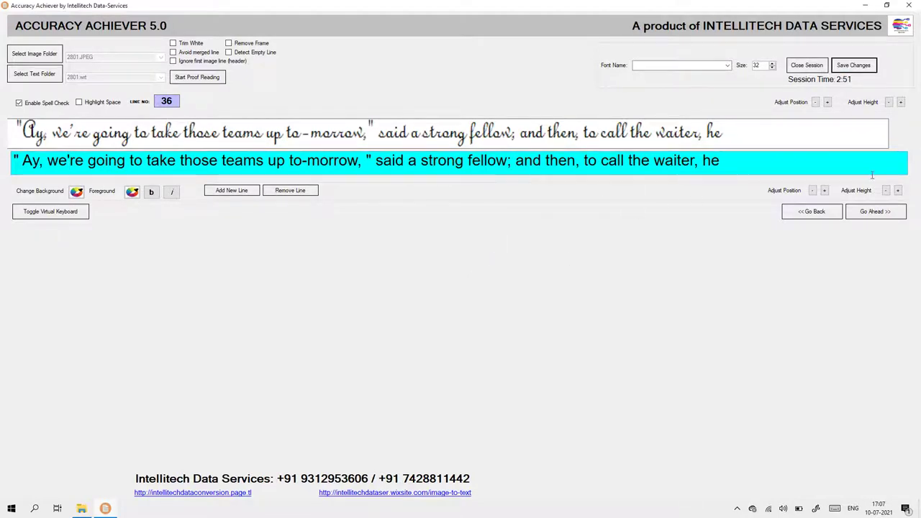
{"action": "left_click", "coordinate": [871, 212]}
{"action": "left_click", "coordinate": [871, 216]}
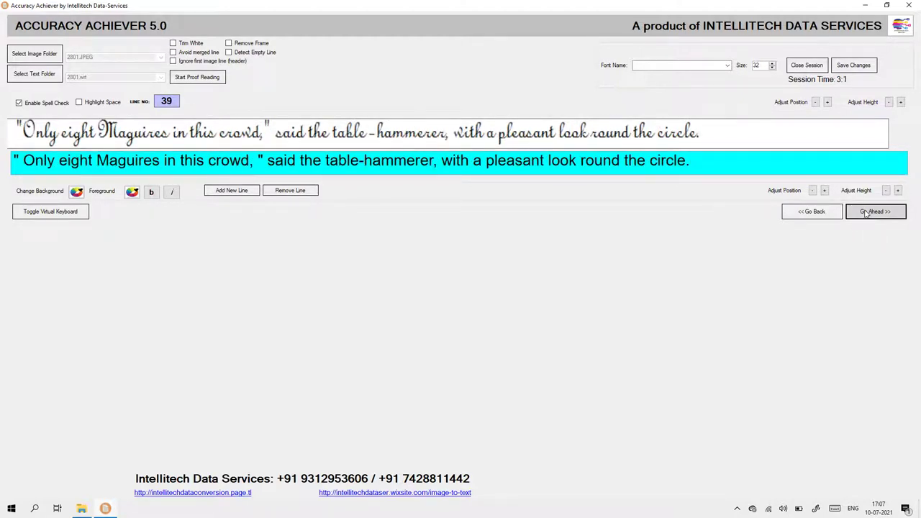
Step: In line 39, remove the space before the closing quotation mark after "crowd," and proceed to line 41
{"action": "left_click", "coordinate": [253, 161]}
{"action": "key", "text": "Delete"}
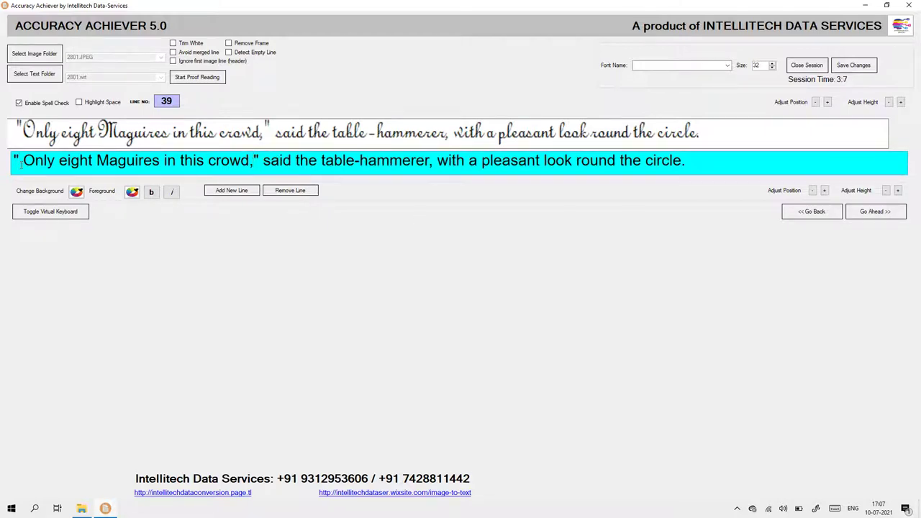
{"action": "left_click", "coordinate": [876, 211]}
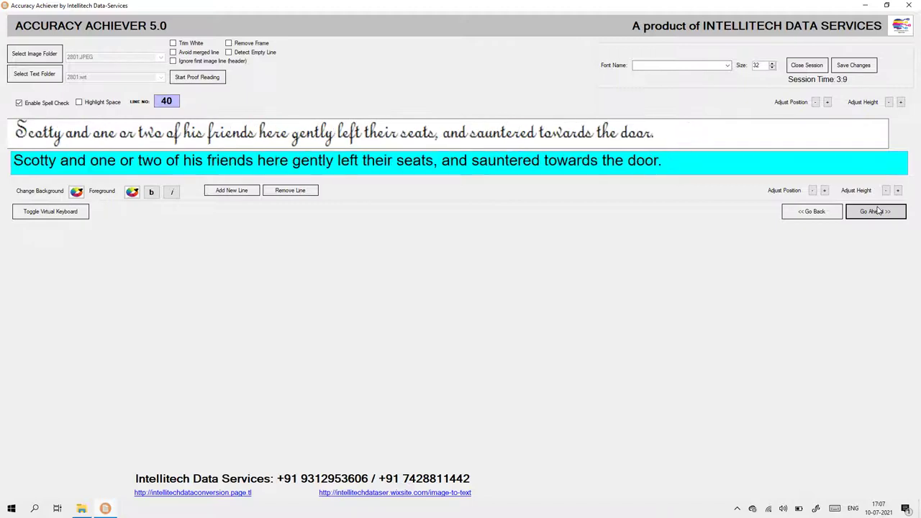
{"action": "left_click", "coordinate": [876, 211]}
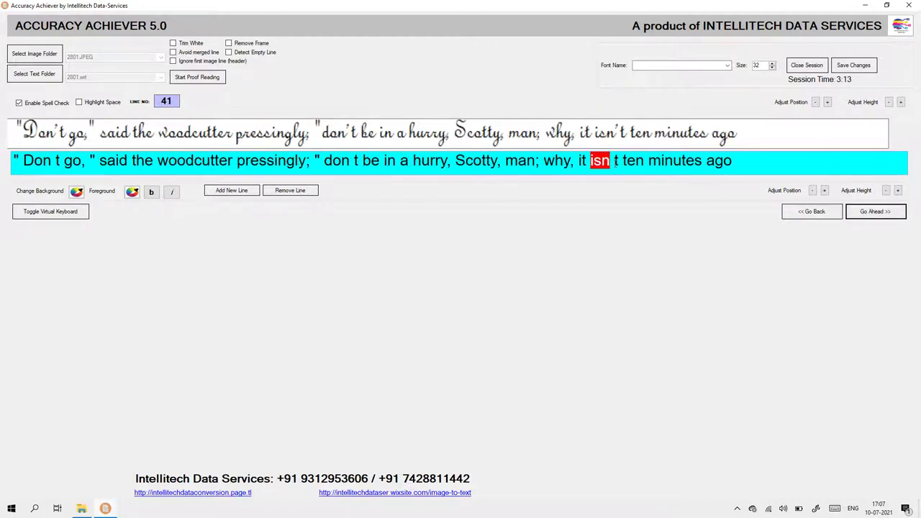
Step: In line 41, correct "isn t" to "isn't" and remove the space between "pressingly;" and the quotation mark
{"action": "left_click", "coordinate": [615, 161]}
{"action": "key", "text": "BackSpace"}
{"action": "type", "text": "'"}
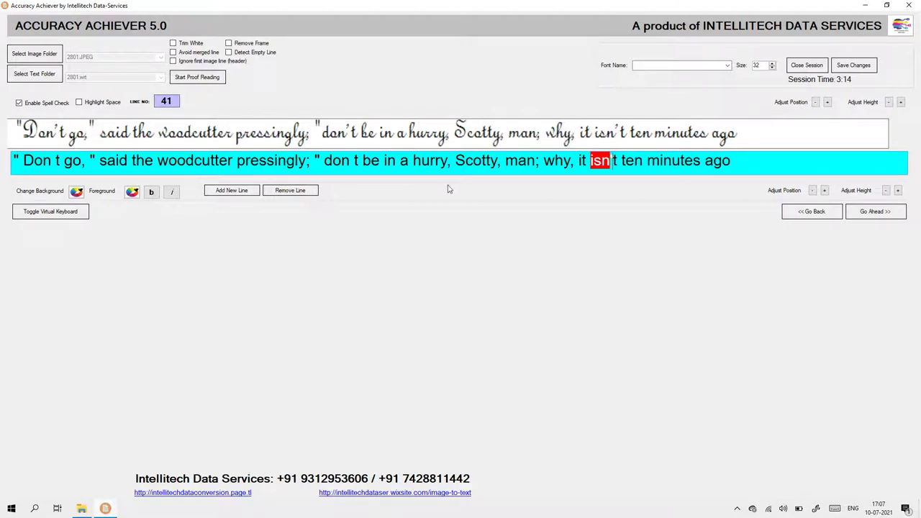
{"action": "left_click", "coordinate": [317, 163]}
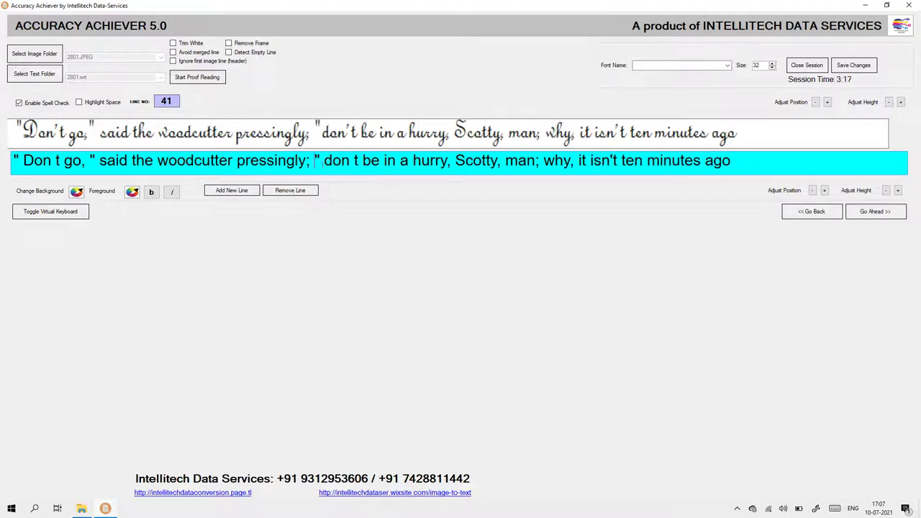
{"action": "key", "text": "BackSpace"}
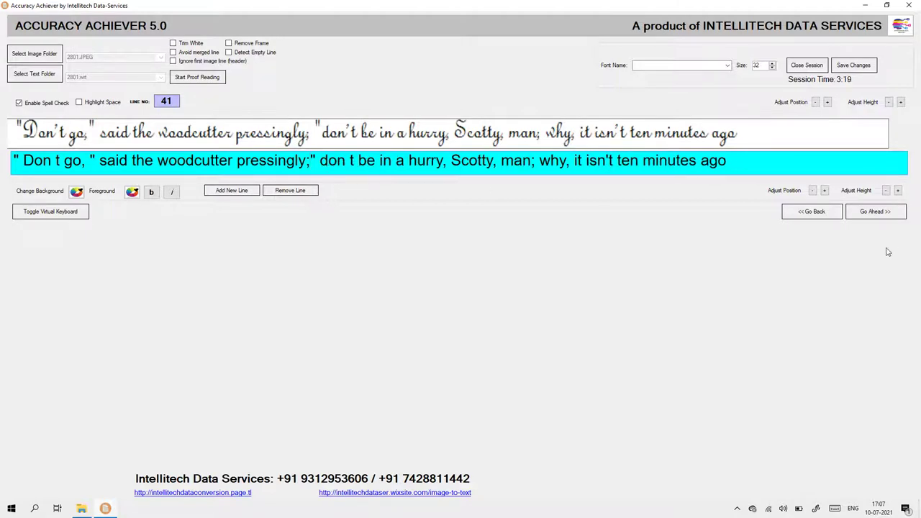
Step: Remove the space before the quotation mark after "go," in line 41, save the changes and advance to line 42
{"action": "left_click", "coordinate": [85, 161]}
{"action": "key", "text": "Delete"}
{"action": "left_click", "coordinate": [863, 65]}
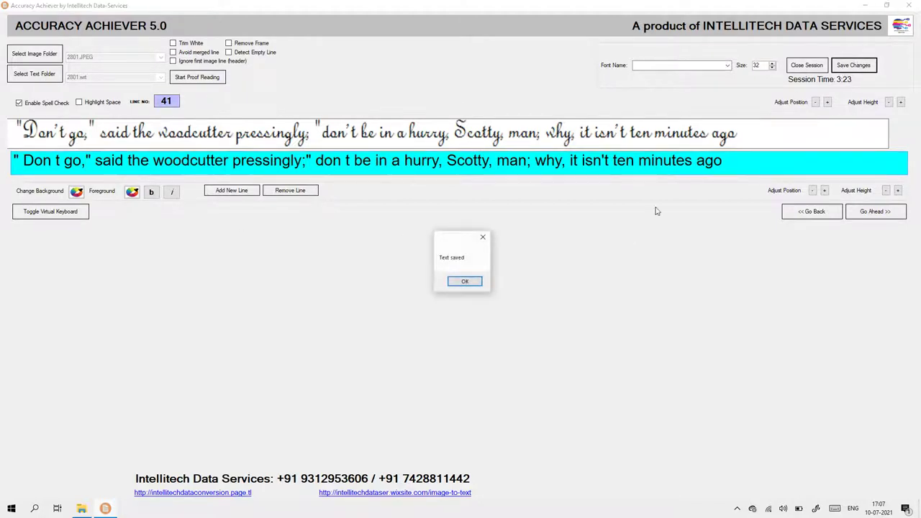
{"action": "left_click", "coordinate": [468, 281]}
{"action": "left_click", "coordinate": [884, 210]}
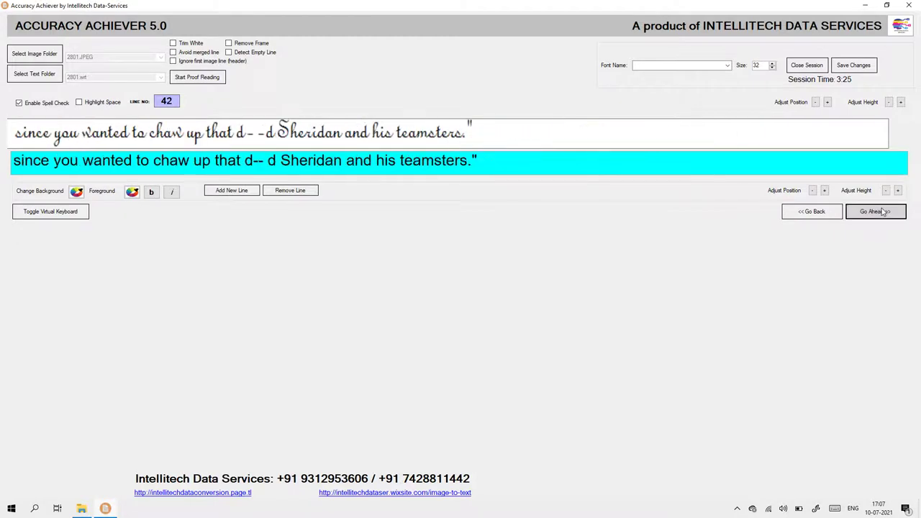
Step: In line 42, remove the space after the double hyphen so it reads "d--d Sheridan", and advance to line 43
{"action": "left_click", "coordinate": [253, 160]}
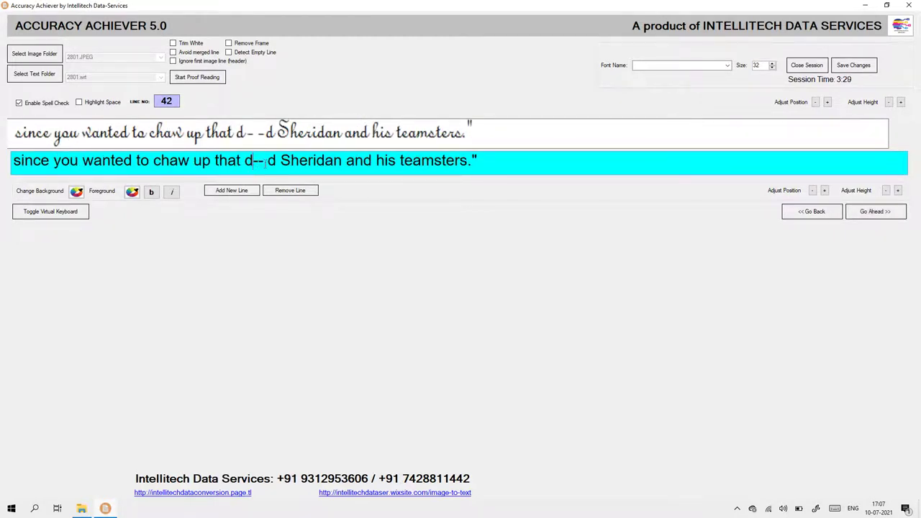
{"action": "key", "text": "BackSpace"}
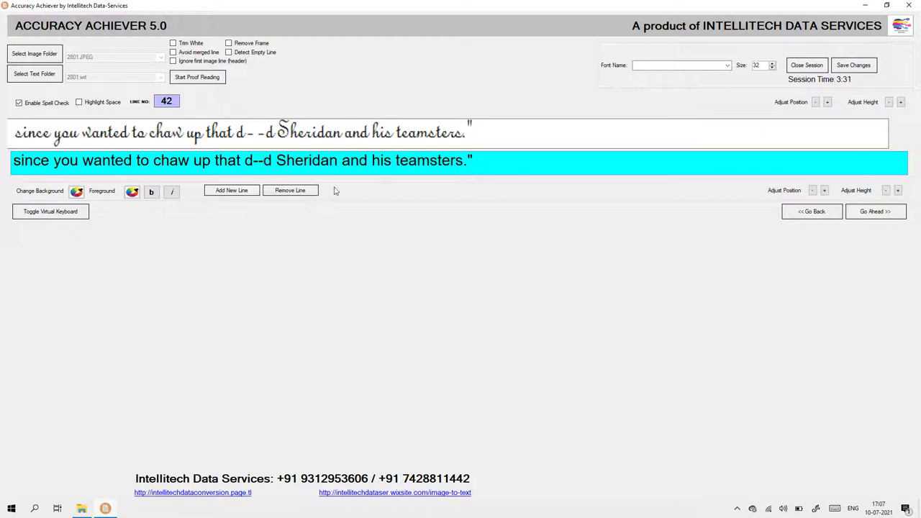
{"action": "left_click", "coordinate": [873, 212]}
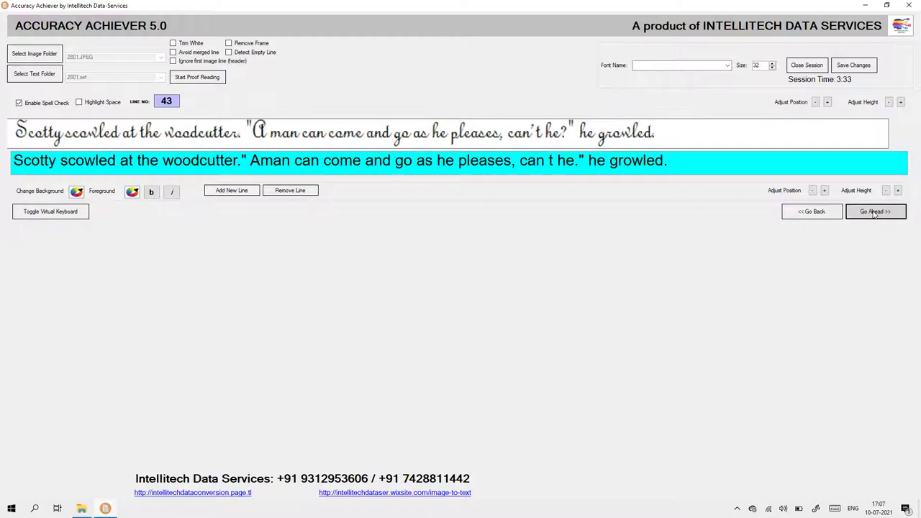
Step: In line 43, put the space before the quotation mark preceding "Aman", correct "can t" to "can't", save the changes and advance to line 44
{"action": "left_click", "coordinate": [249, 161]}
{"action": "key", "text": "BackSpace"}
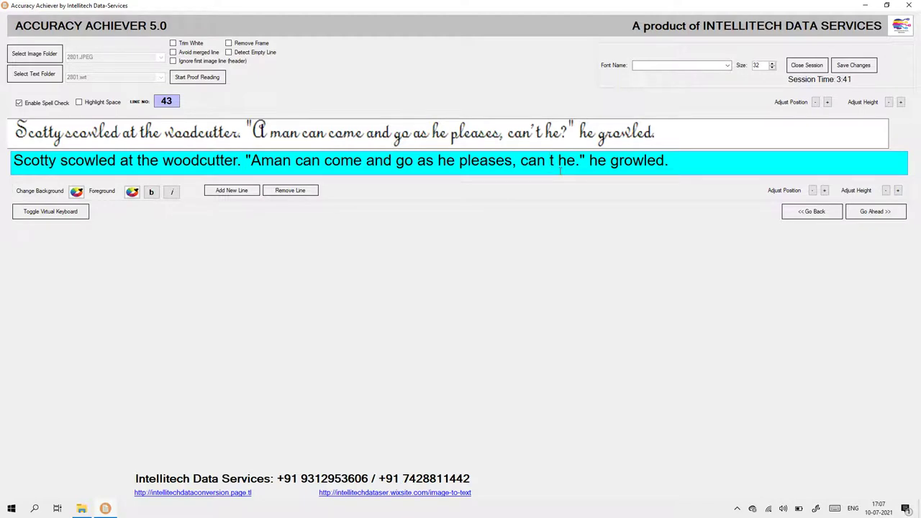
{"action": "key", "text": "BackSpace"}
{"action": "type", "text": "'"}
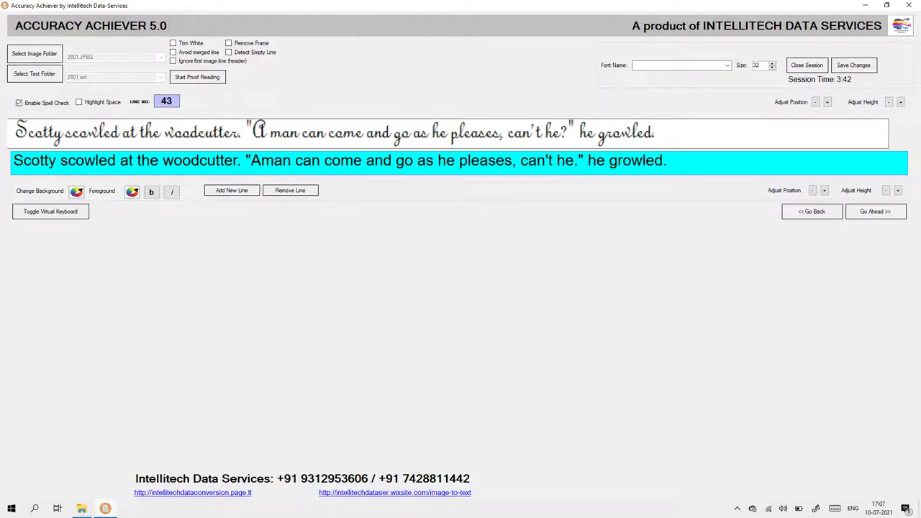
{"action": "left_click", "coordinate": [849, 69]}
{"action": "left_click", "coordinate": [464, 280]}
{"action": "left_click", "coordinate": [879, 215]}
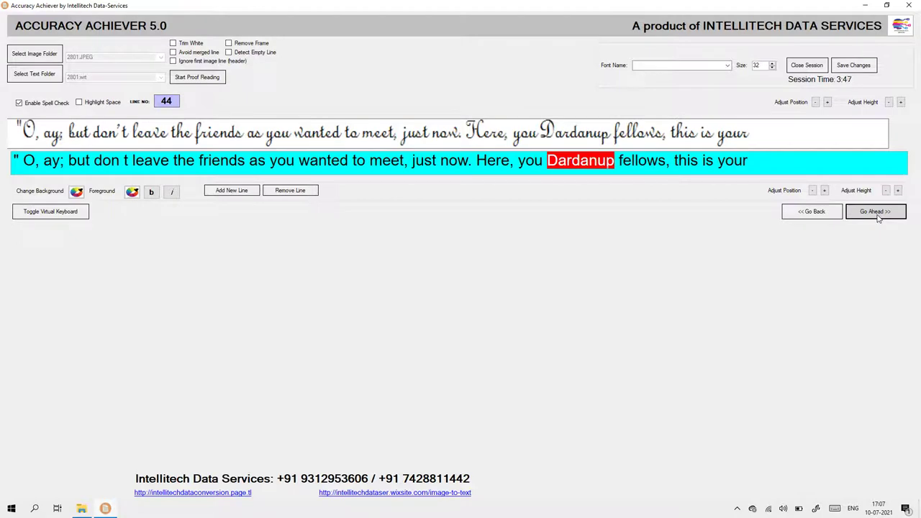
Step: Move on to line 45, add an apostrophe after "your" and another after "boss," and advance to line 46
{"action": "left_click", "coordinate": [877, 215]}
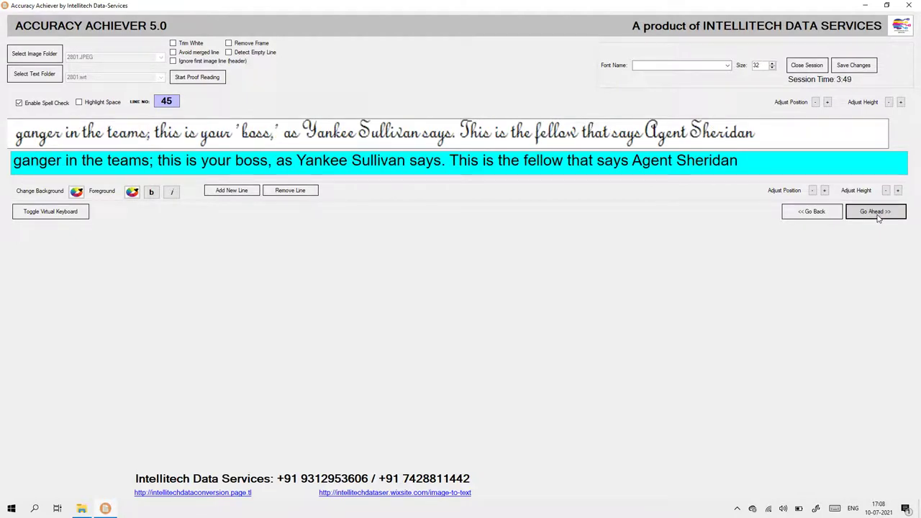
{"action": "left_click", "coordinate": [233, 163]}
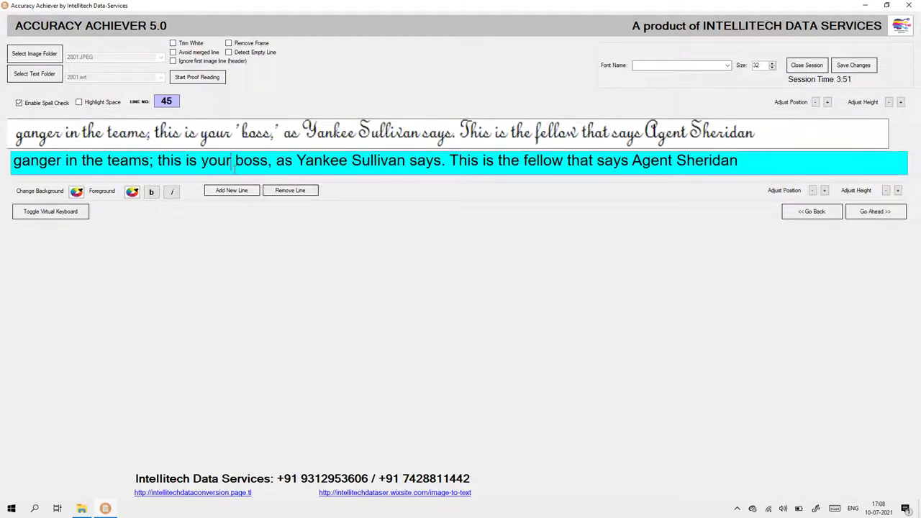
{"action": "type", "text": "'"}
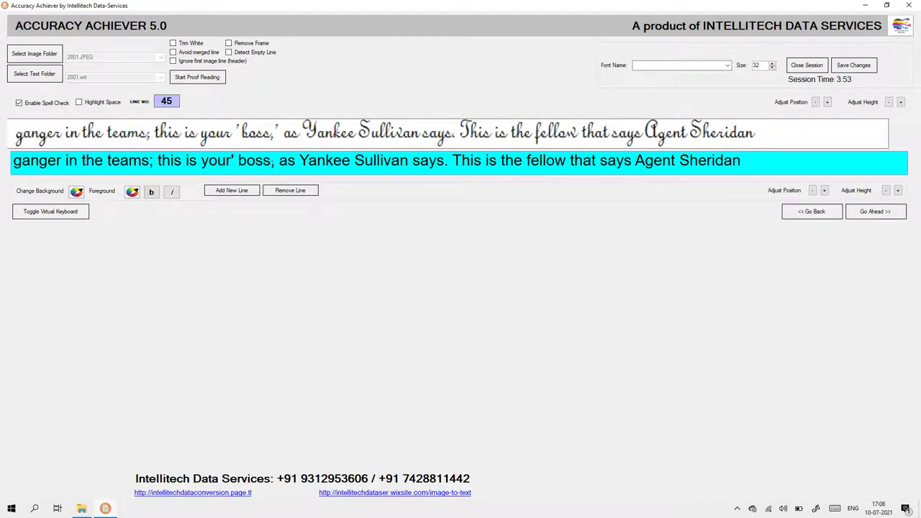
{"action": "type", "text": "'"}
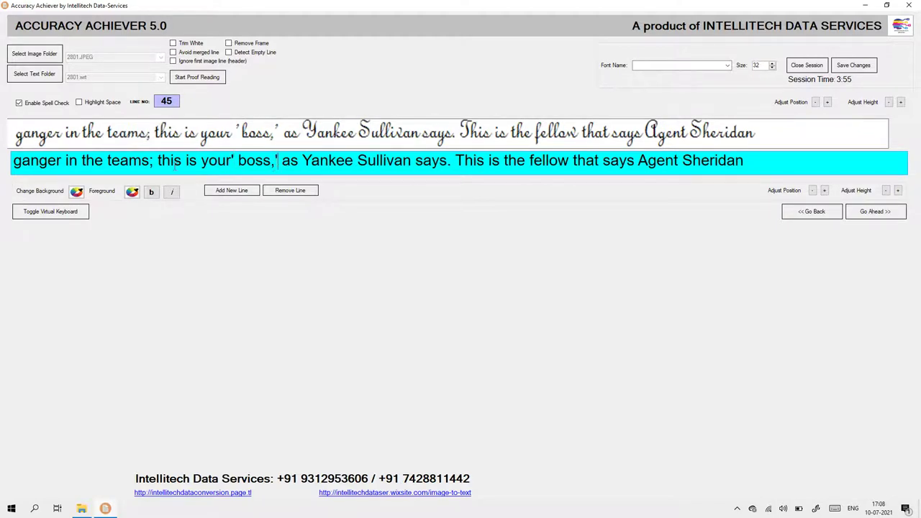
{"action": "left_click", "coordinate": [868, 213]}
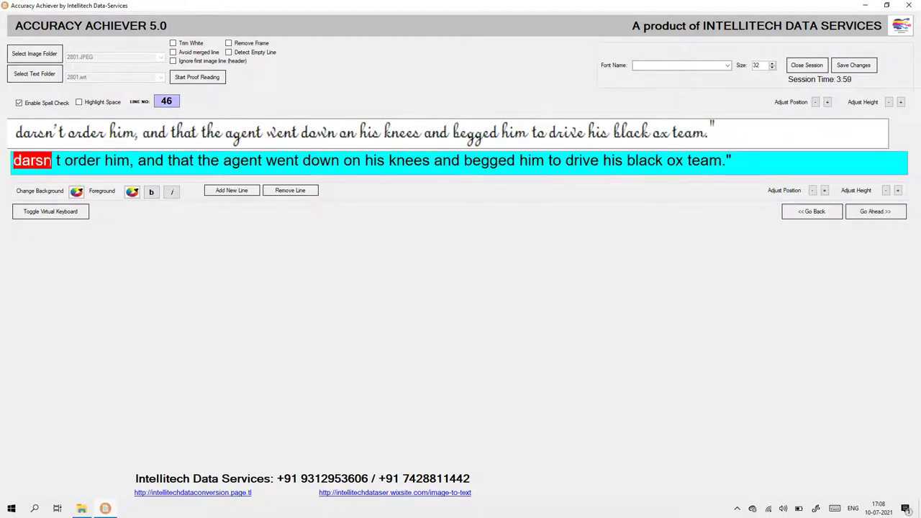
Step: Correct "darsn t" to "darsn't" in line 46 and "He ll" to "He'll" in line 47, and advance to line 48
{"action": "type", "text": "'"}
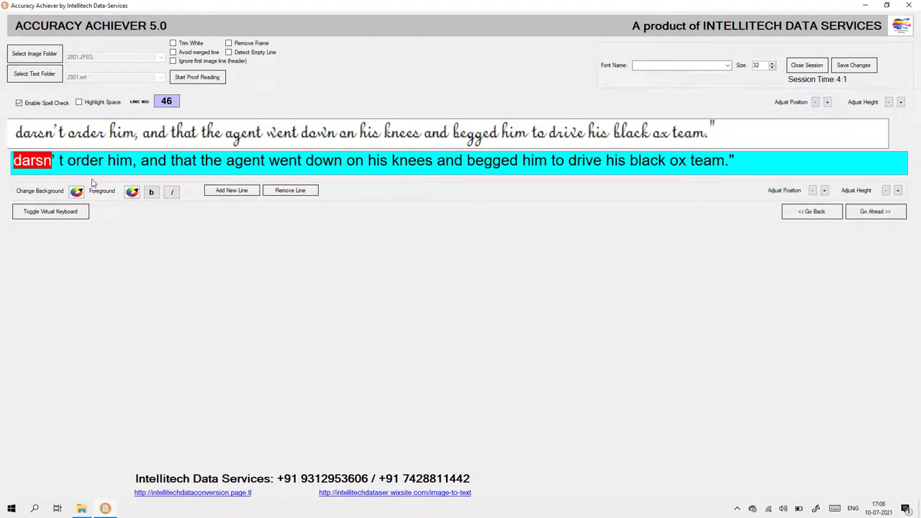
{"action": "key", "text": "Delete"}
{"action": "left_click", "coordinate": [867, 215]}
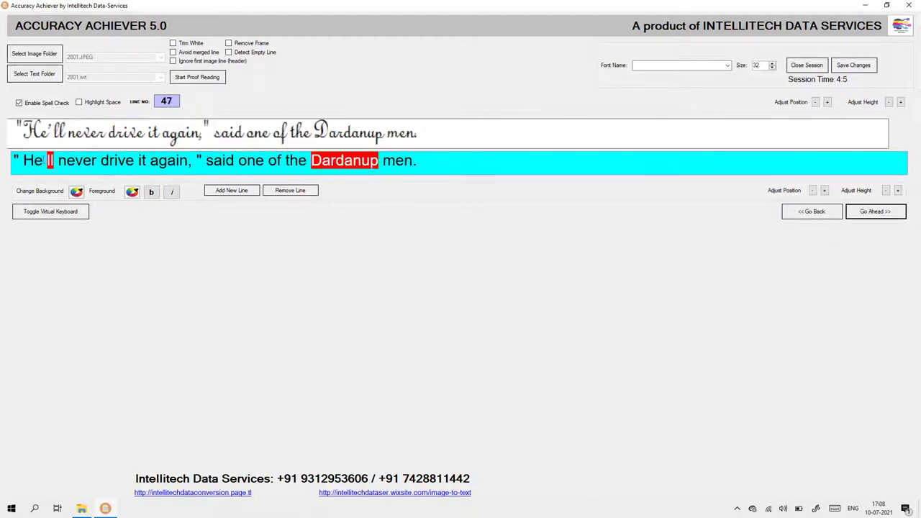
{"action": "type", "text": "'"}
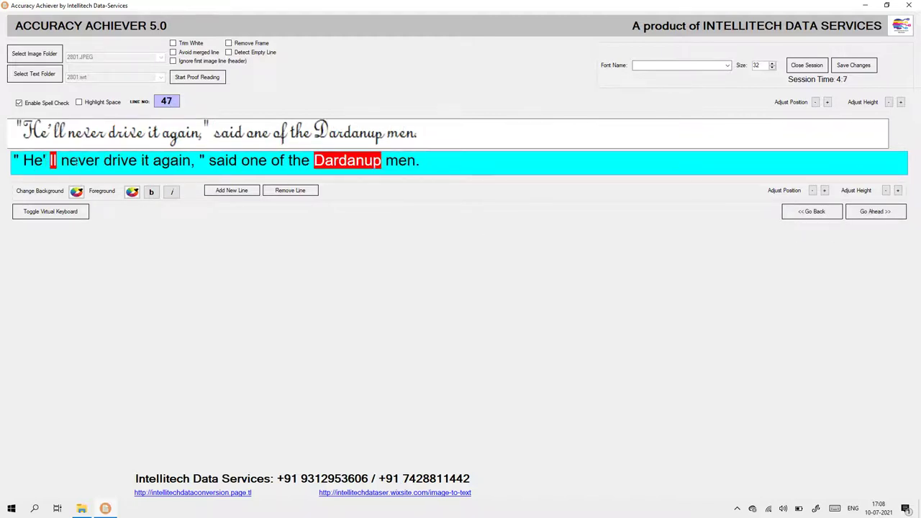
{"action": "key", "text": "Delete"}
{"action": "left_click", "coordinate": [874, 213]}
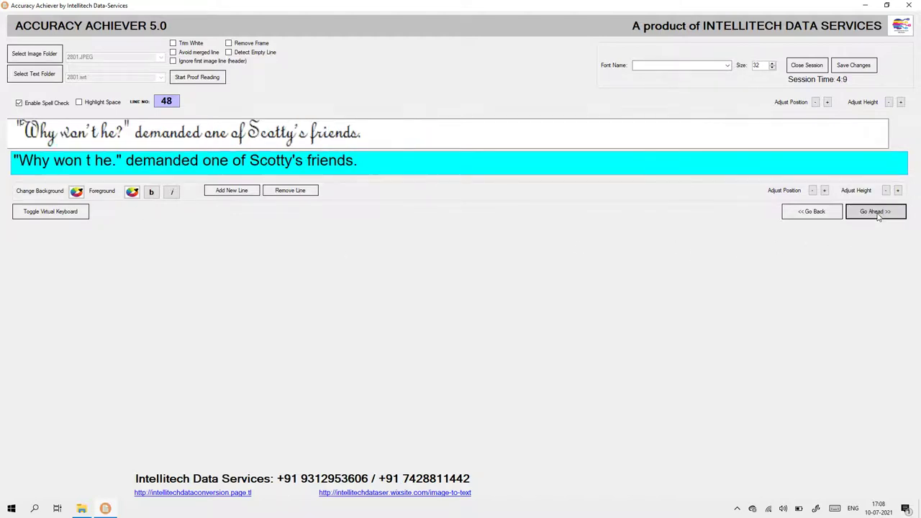
Step: In line 48, correct "won t" to "won't" and advance to line 49
{"action": "left_click", "coordinate": [86, 161]}
{"action": "type", "text": "'"}
{"action": "key", "text": "Delete"}
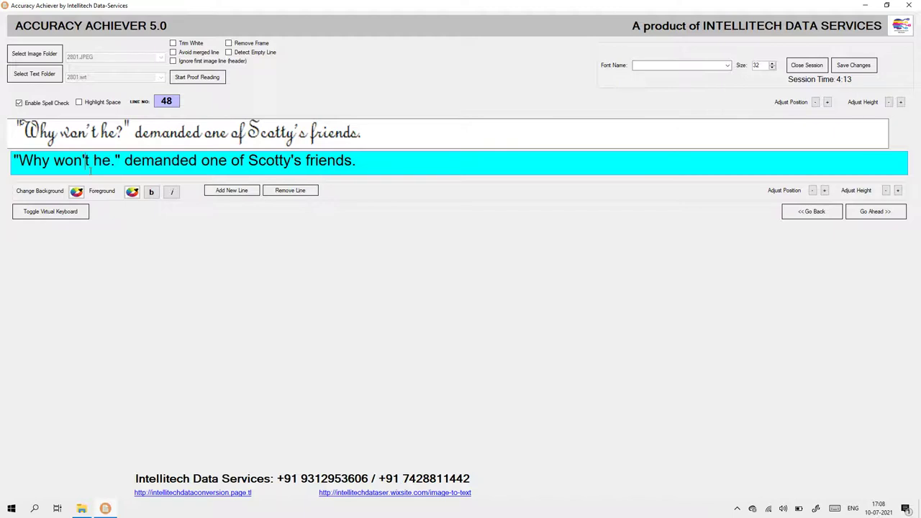
{"action": "left_click", "coordinate": [867, 216]}
Step: In line 49, correct "I m" to "I'm", remove the space before the quotation mark after "team," and advance to line 50
{"action": "left_click", "coordinate": [90, 173]}
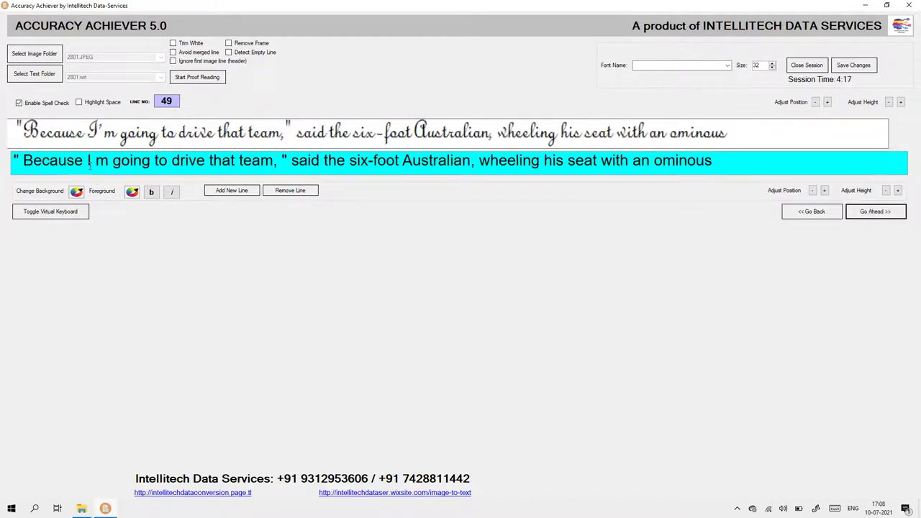
{"action": "type", "text": "'"}
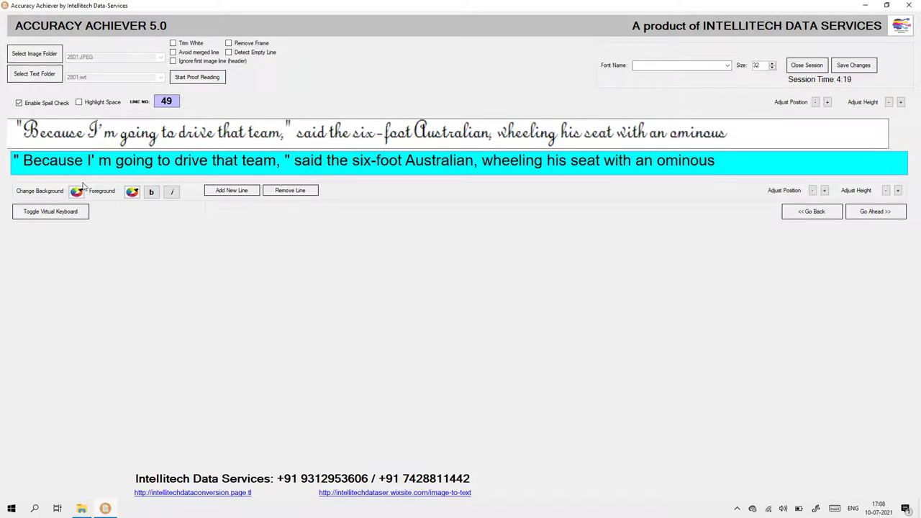
{"action": "key", "text": "Delete"}
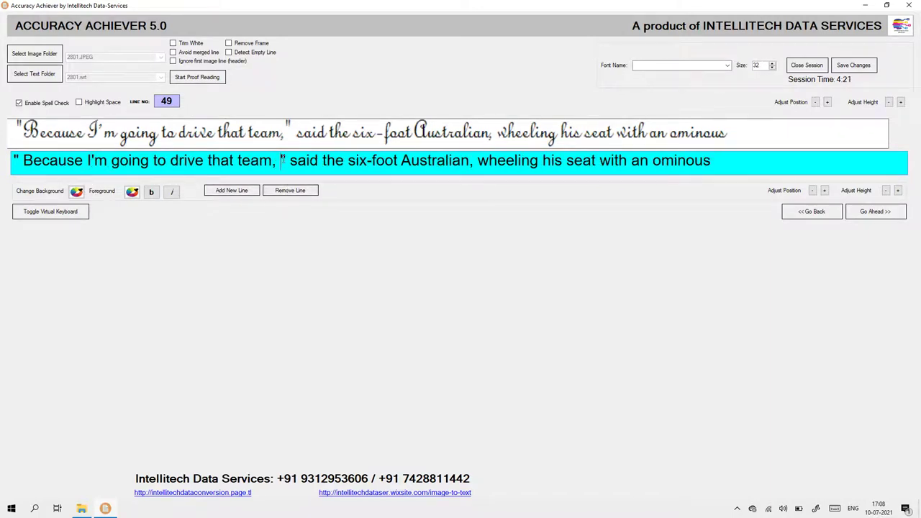
{"action": "left_click", "coordinate": [284, 170]}
{"action": "key", "text": "BackSpace"}
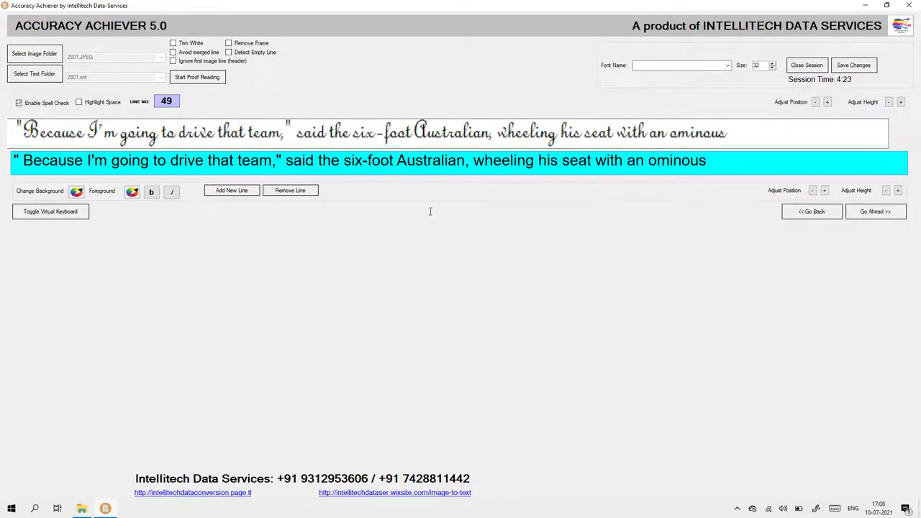
{"action": "left_click", "coordinate": [875, 212]}
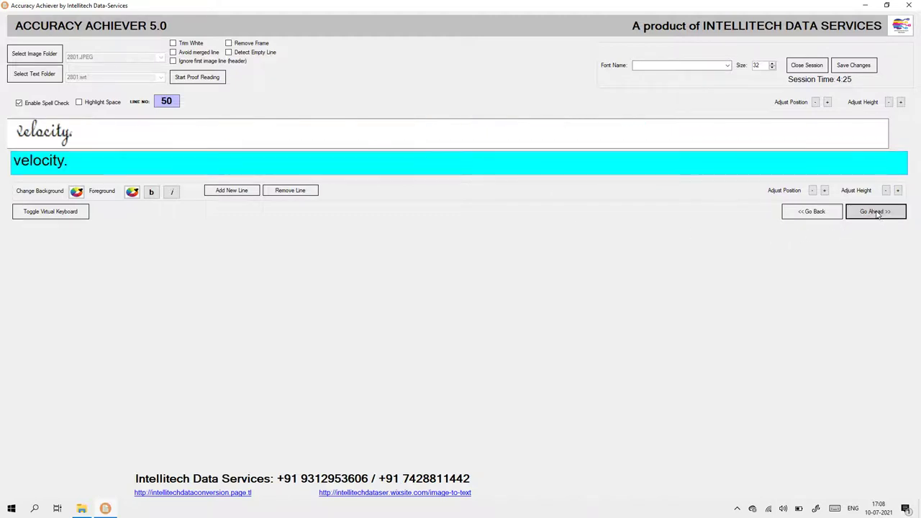
Step: In line 51, remove the space before the quotation mark after the last "ha!" and proceed to line 55
{"action": "left_click", "coordinate": [876, 212]}
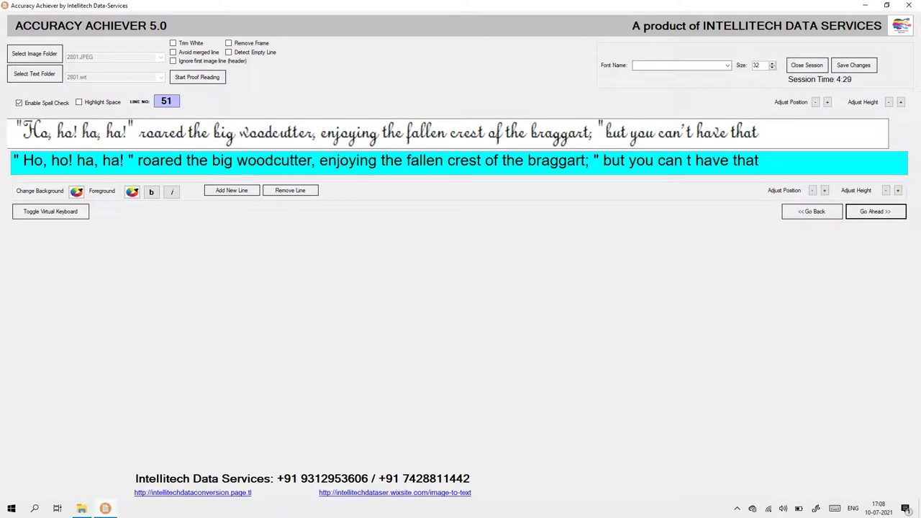
{"action": "left_click", "coordinate": [124, 167]}
{"action": "key", "text": "Delete"}
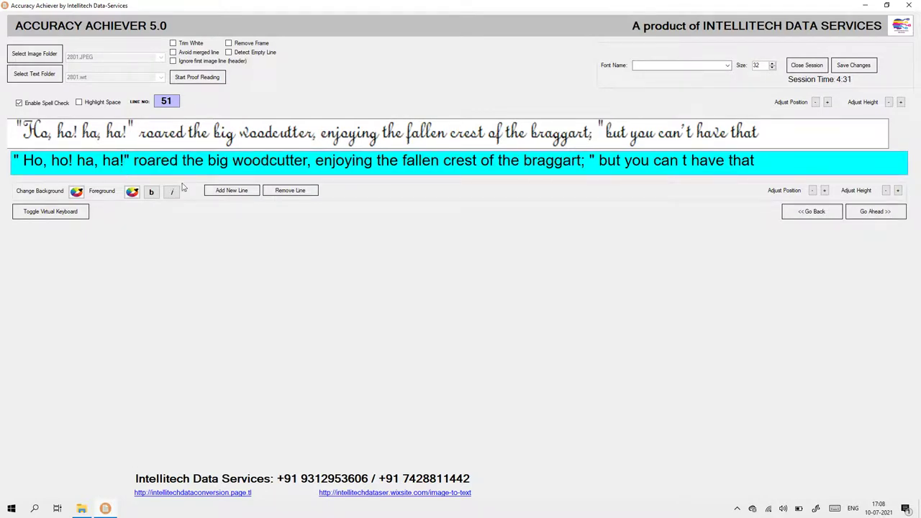
{"action": "left_click", "coordinate": [860, 210]}
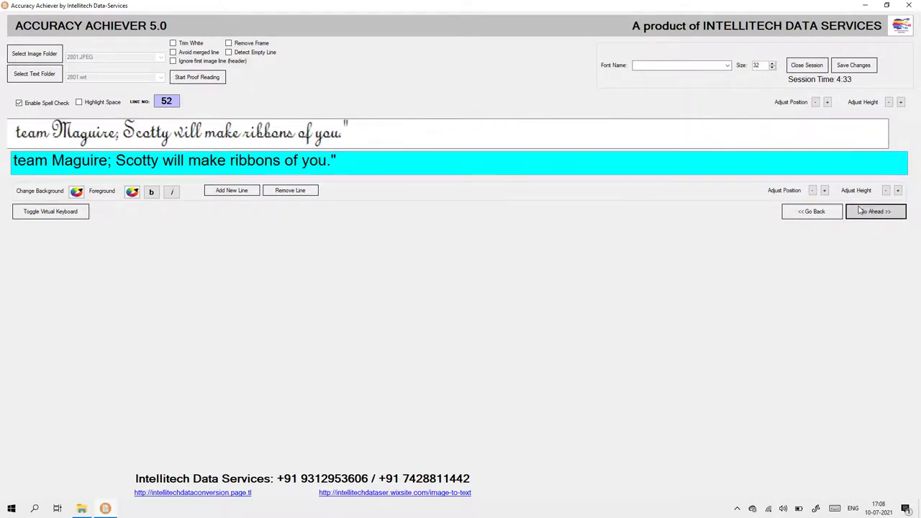
{"action": "left_click", "coordinate": [860, 210]}
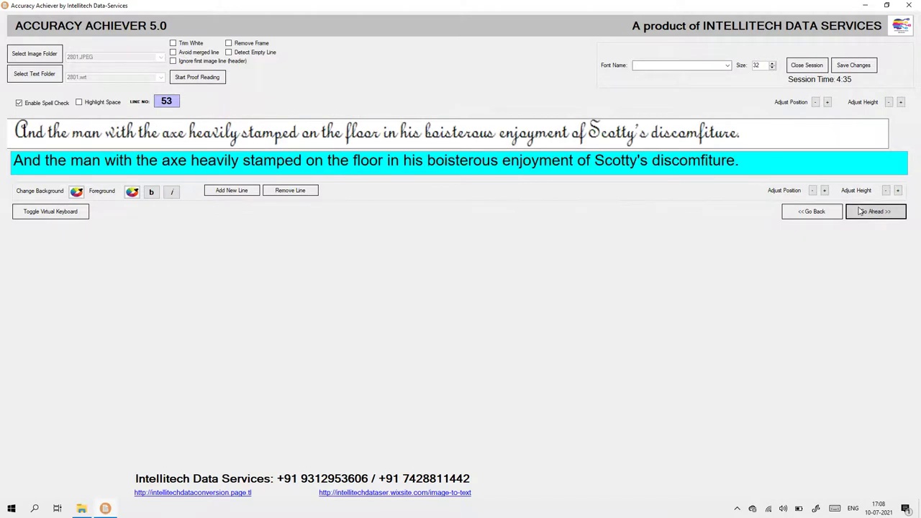
{"action": "left_click", "coordinate": [860, 210]}
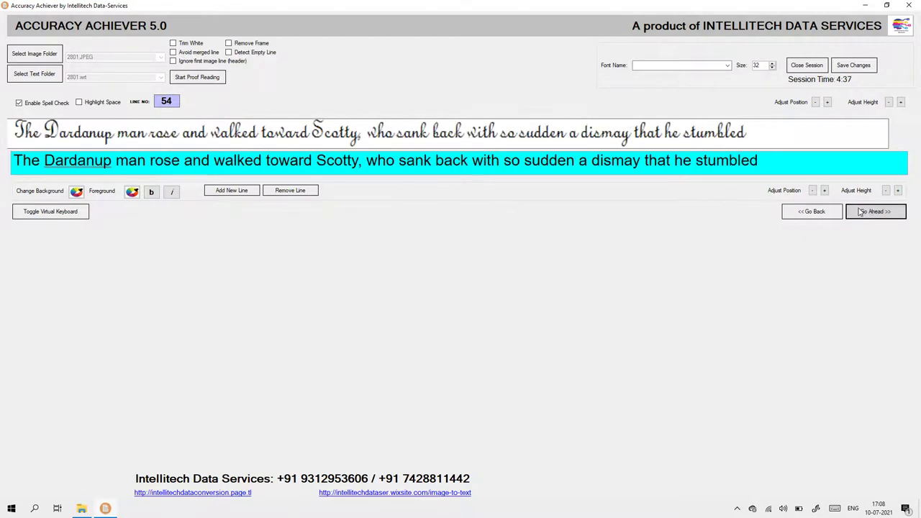
{"action": "left_click", "coordinate": [860, 212]}
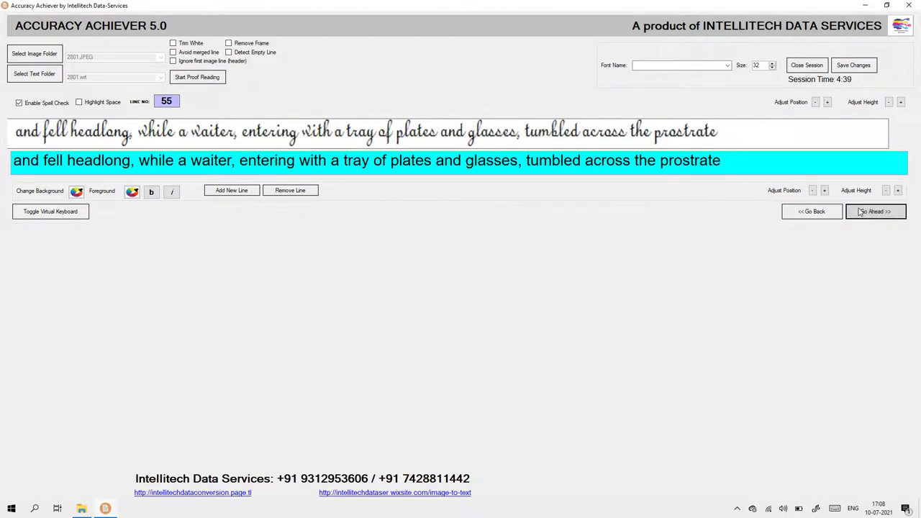
Step: Advance to line 56, enter the missing text "bully." and save the changes
{"action": "left_click", "coordinate": [860, 211]}
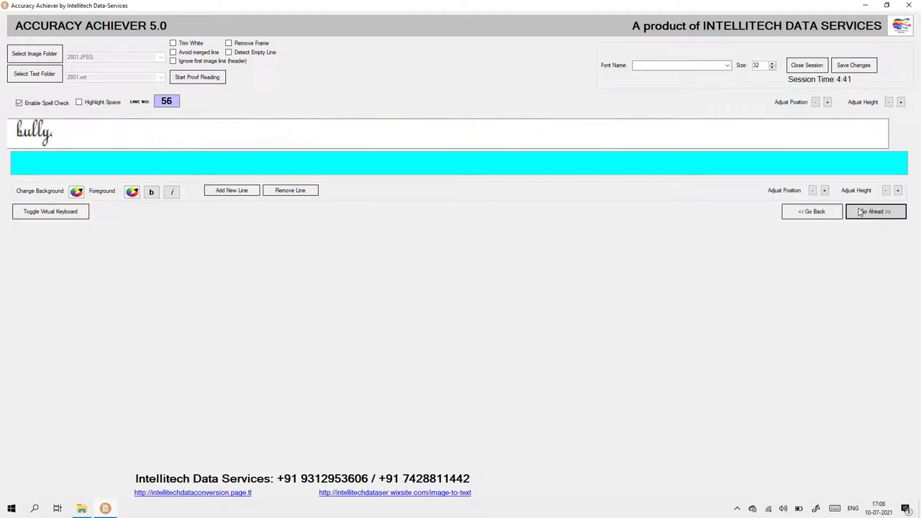
{"action": "left_click", "coordinate": [50, 164]}
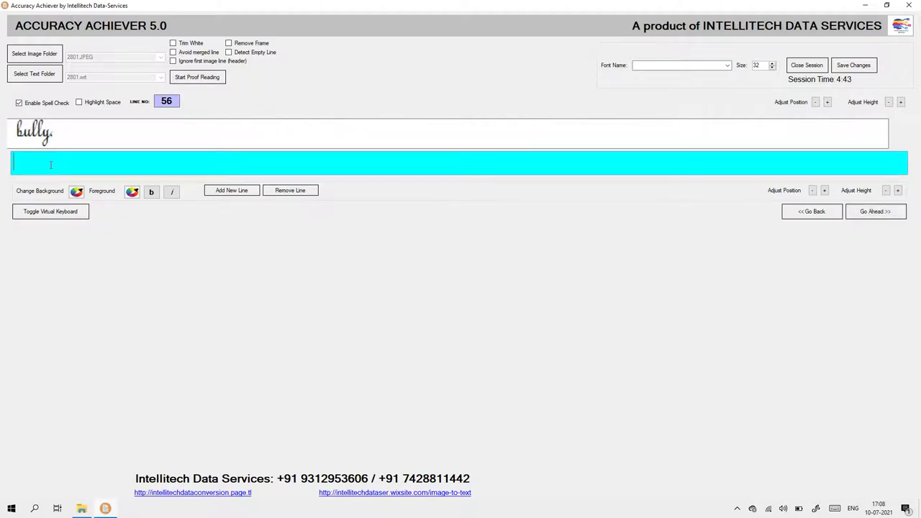
{"action": "type", "text": "bully."}
{"action": "left_click", "coordinate": [853, 65]}
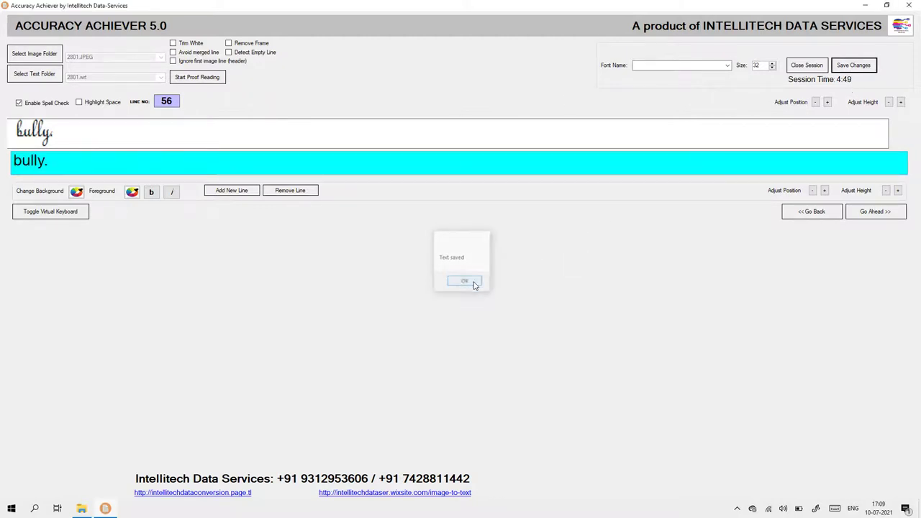
{"action": "left_click", "coordinate": [471, 282]}
Step: Try to advance past line 56, and go back through the proofread lines to line 31
{"action": "left_click", "coordinate": [857, 216]}
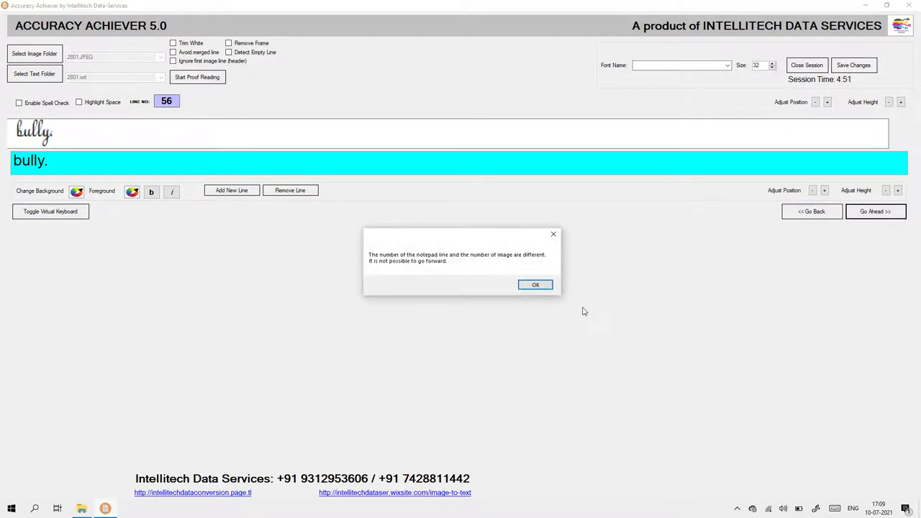
{"action": "left_click", "coordinate": [530, 283]}
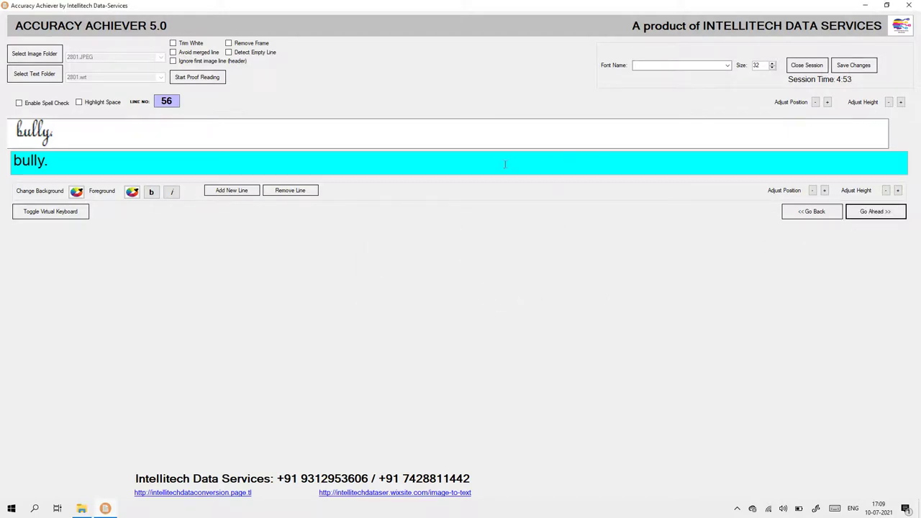
{"action": "left_click", "coordinate": [801, 219]}
{"action": "double_click", "coordinate": [802, 219]}
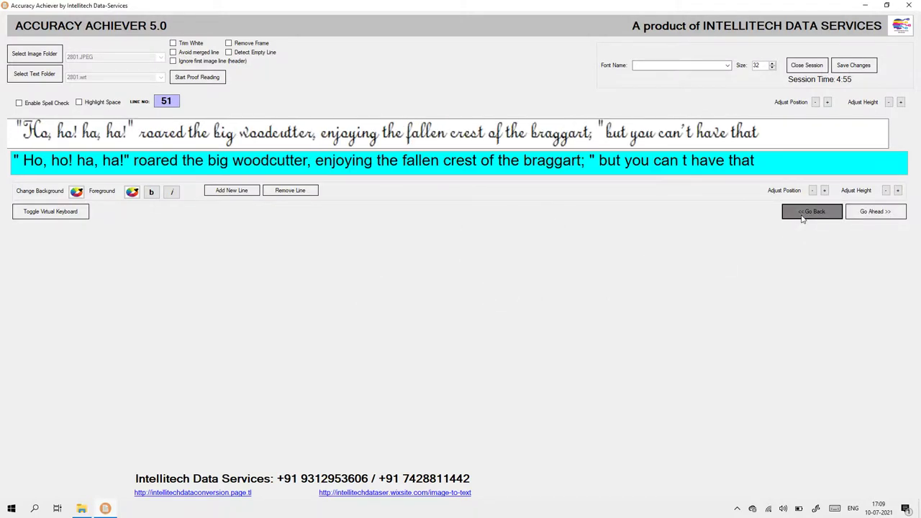
{"action": "double_click", "coordinate": [801, 219]}
{"action": "double_click", "coordinate": [801, 218]}
{"action": "left_click", "coordinate": [801, 219]}
{"action": "double_click", "coordinate": [801, 219]}
{"action": "triple_click", "coordinate": [803, 219]}
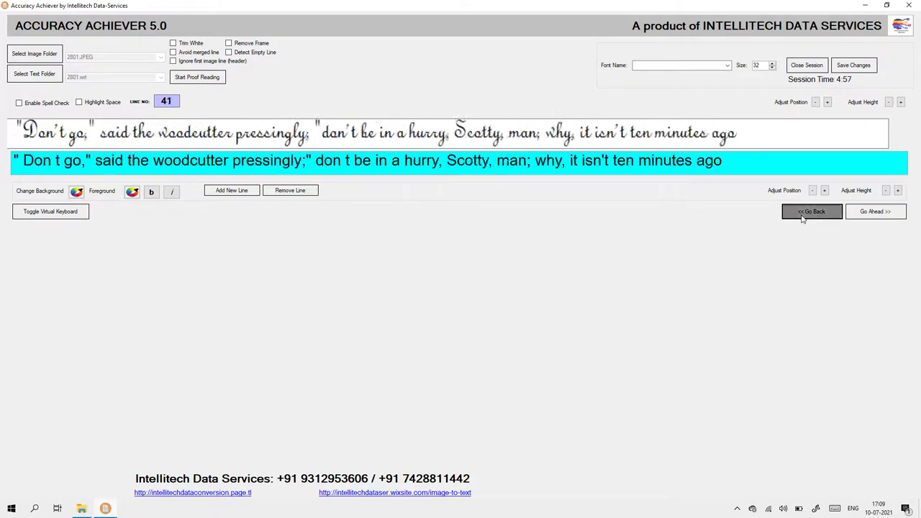
{"action": "left_click", "coordinate": [803, 218]}
{"action": "double_click", "coordinate": [803, 219]}
{"action": "triple_click", "coordinate": [802, 218]}
{"action": "double_click", "coordinate": [802, 219]}
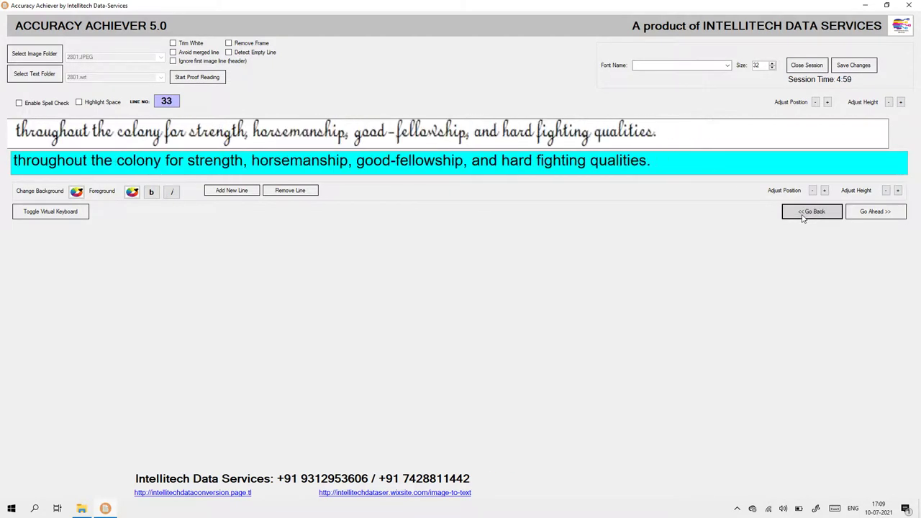
{"action": "double_click", "coordinate": [802, 219]}
Step: Show and hide the virtual keyboard, and close the proofreading program
{"action": "left_click", "coordinate": [79, 213]}
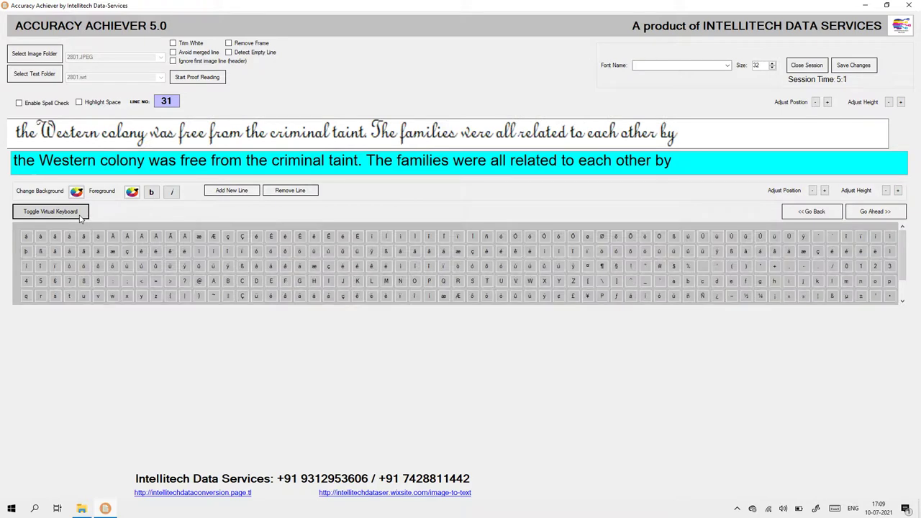
{"action": "left_click", "coordinate": [81, 214]}
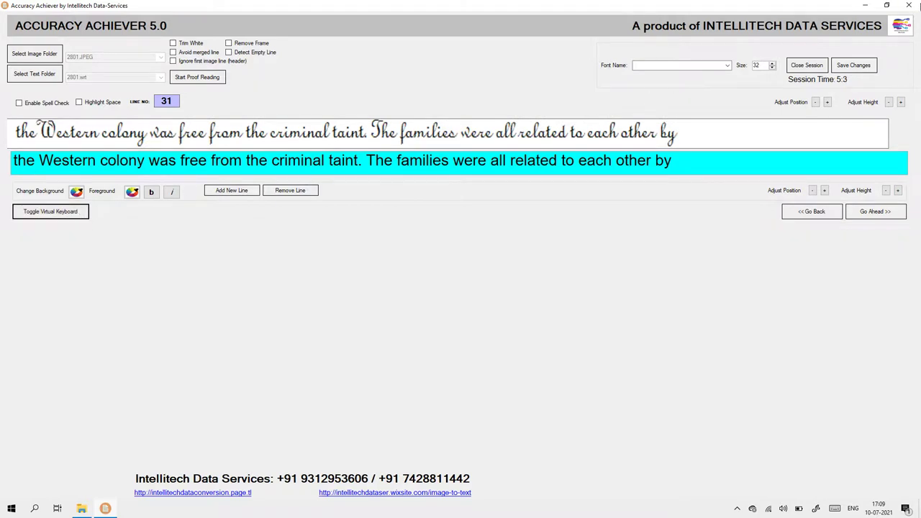
{"action": "left_click", "coordinate": [910, 5]}
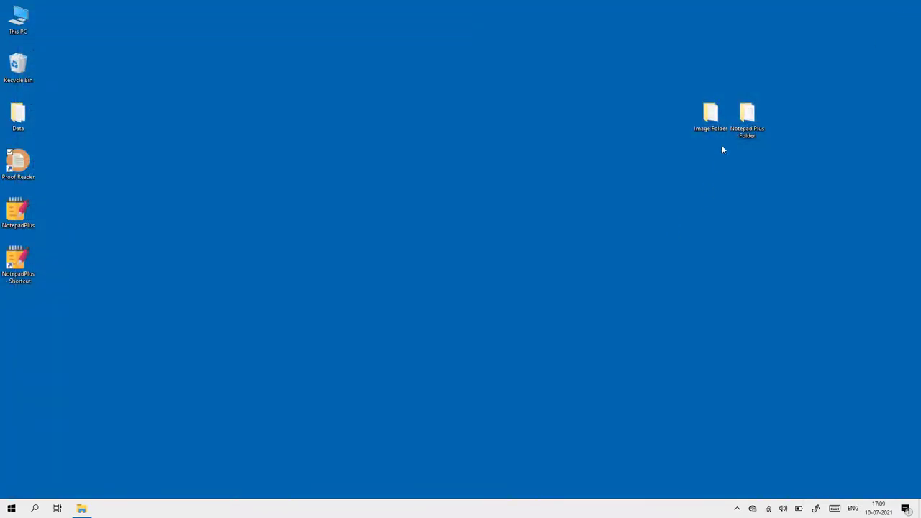
Step: Open the 2801 image from the desktop's Image Folder in Paint
{"action": "double_click", "coordinate": [715, 120]}
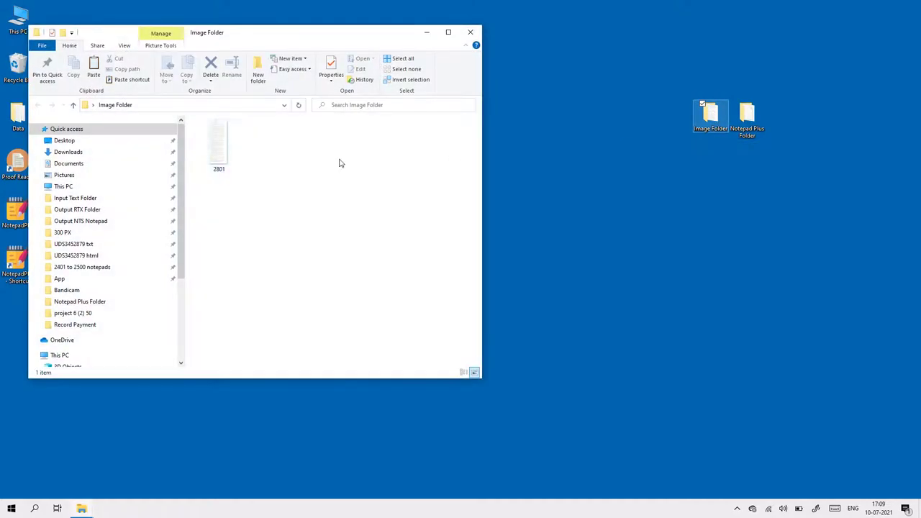
{"action": "right_click", "coordinate": [208, 148]}
{"action": "left_click", "coordinate": [227, 217]}
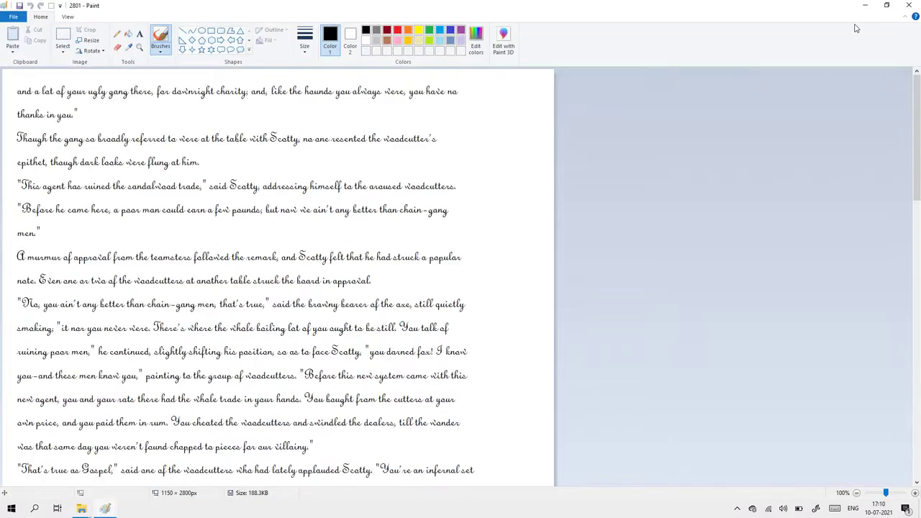
Step: Launch NotepadPlus from the desktop, bring the 2801 image back in Paint, and open 2801.wrt in NotepadPlus over it
{"action": "left_click", "coordinate": [867, 5]}
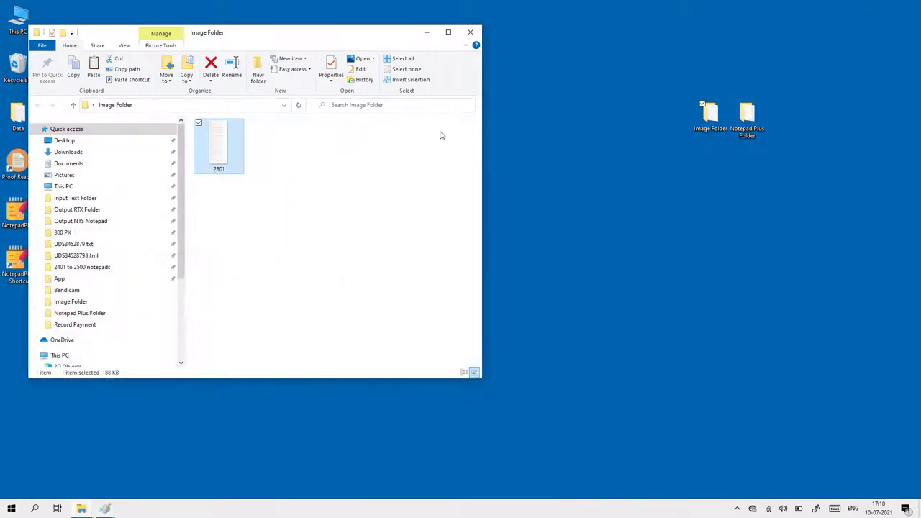
{"action": "double_click", "coordinate": [24, 272]}
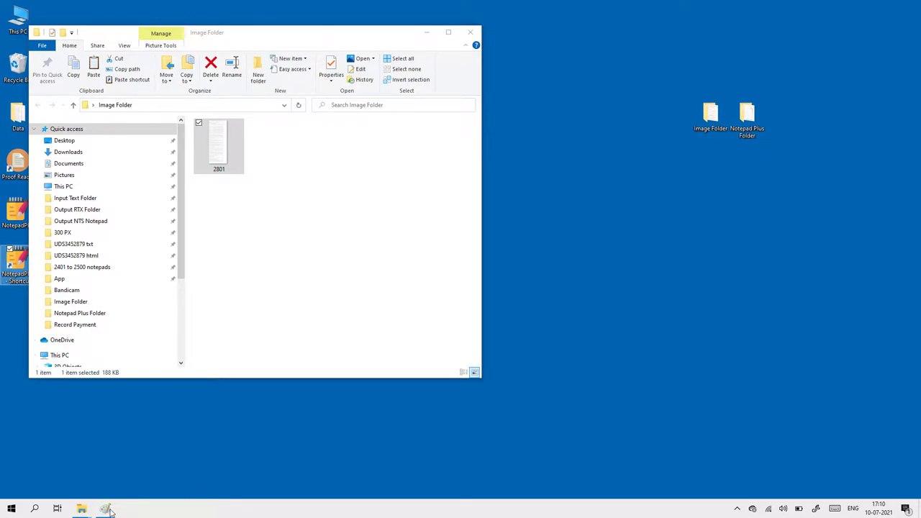
{"action": "mouse_move", "coordinate": [109, 511]}
{"action": "left_click", "coordinate": [126, 487]}
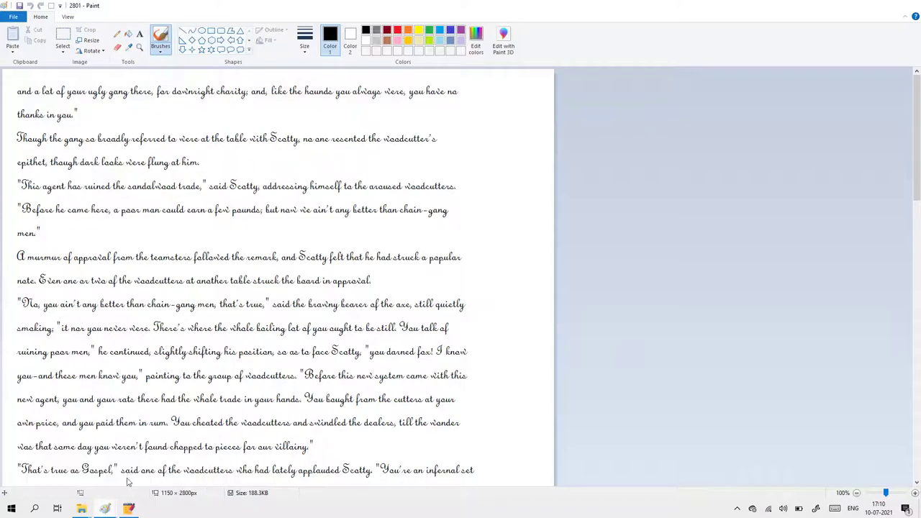
{"action": "left_click", "coordinate": [196, 148]}
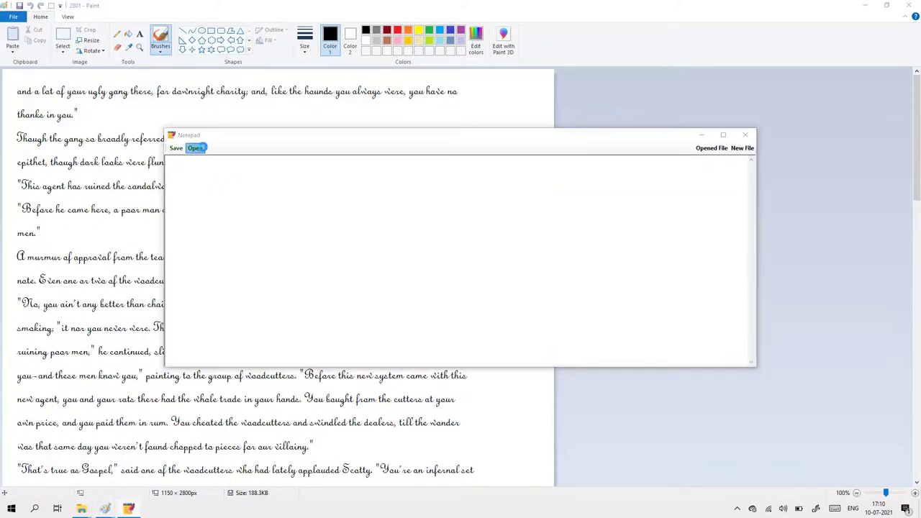
{"action": "double_click", "coordinate": [125, 70]}
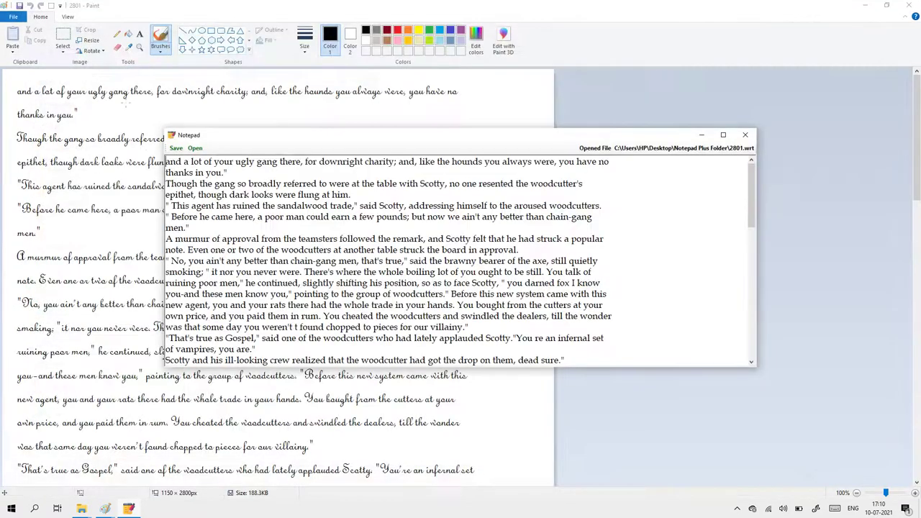
Step: Examine the saved text of 2801.wrt against the 2801 image from beginning to end, and close the text file
{"action": "mouse_move", "coordinate": [246, 144]}
{"action": "left_mouse_down"}
{"action": "mouse_move", "coordinate": [253, 113]}
{"action": "mouse_move", "coordinate": [189, 175]}
{"action": "mouse_move", "coordinate": [133, 209]}
{"action": "mouse_move", "coordinate": [107, 180]}
{"action": "left_mouse_up"}
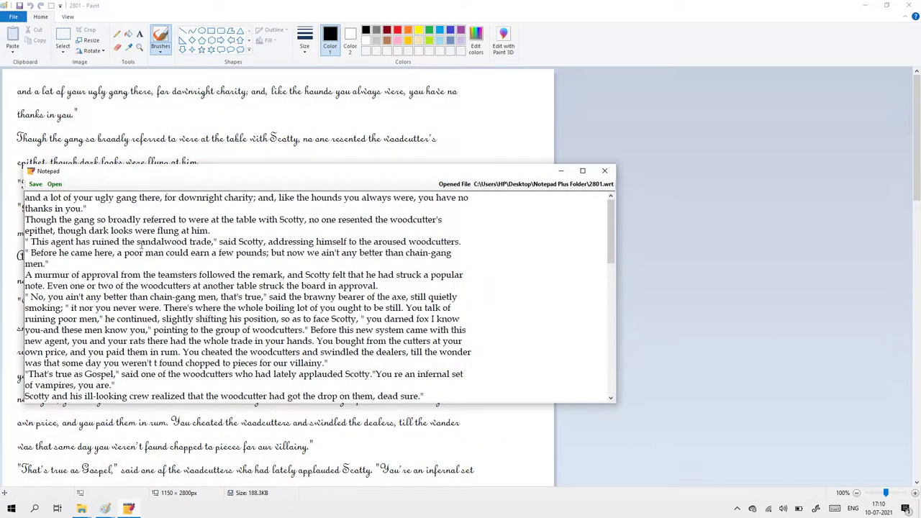
{"action": "scroll", "coordinate": [142, 244], "scroll_direction": "down", "scroll_amount": 4}
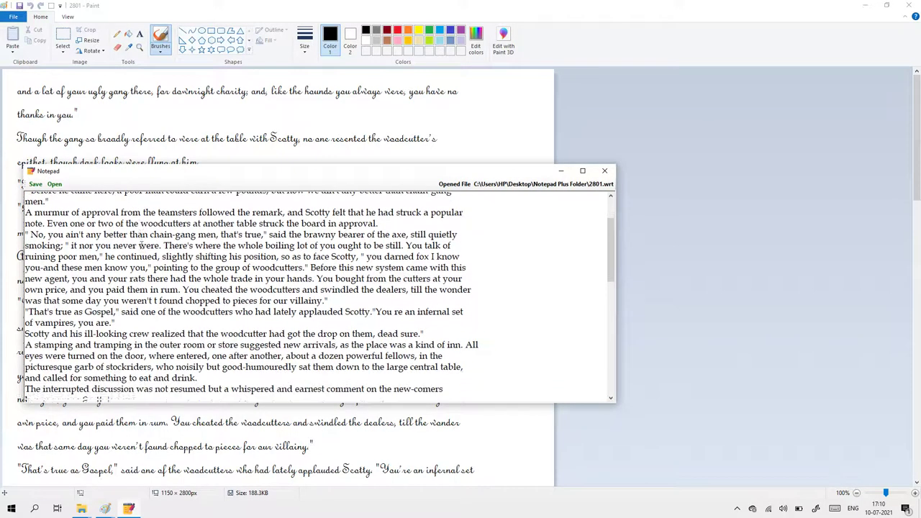
{"action": "scroll", "coordinate": [151, 216], "scroll_direction": "down", "scroll_amount": 10}
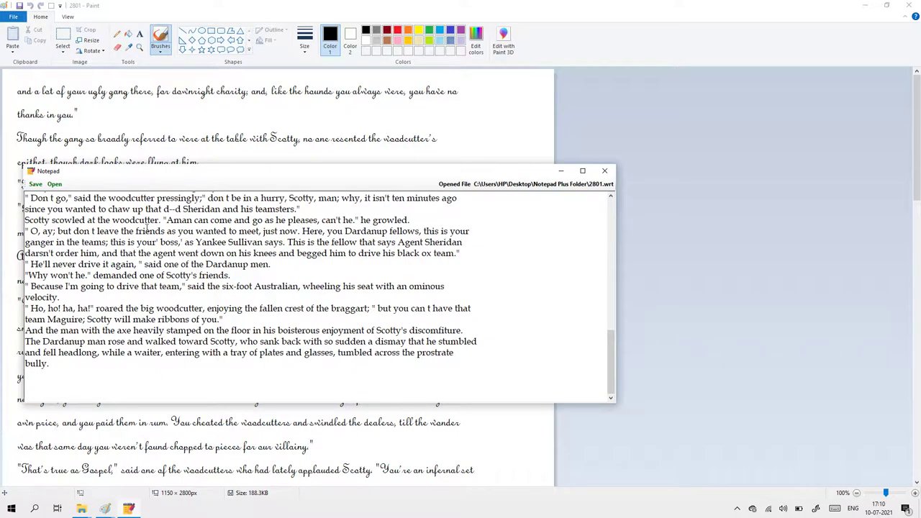
{"action": "scroll", "coordinate": [147, 229], "scroll_direction": "up", "scroll_amount": 13}
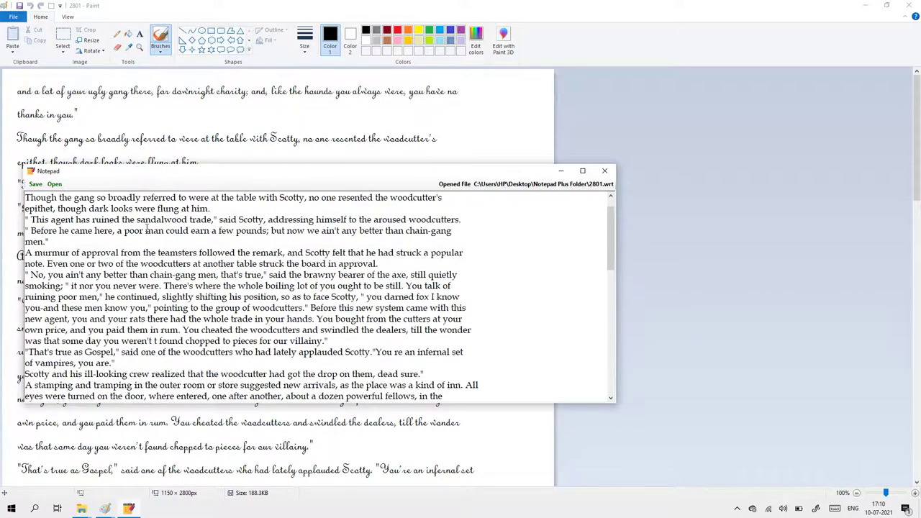
{"action": "mouse_move", "coordinate": [155, 172]}
{"action": "left_mouse_down"}
{"action": "mouse_move", "coordinate": [275, 271]}
{"action": "mouse_move", "coordinate": [281, 207]}
{"action": "left_mouse_up"}
{"action": "scroll", "coordinate": [30, 245], "scroll_direction": "down", "scroll_amount": 8}
{"action": "scroll", "coordinate": [237, 325], "scroll_direction": "down", "scroll_amount": 8}
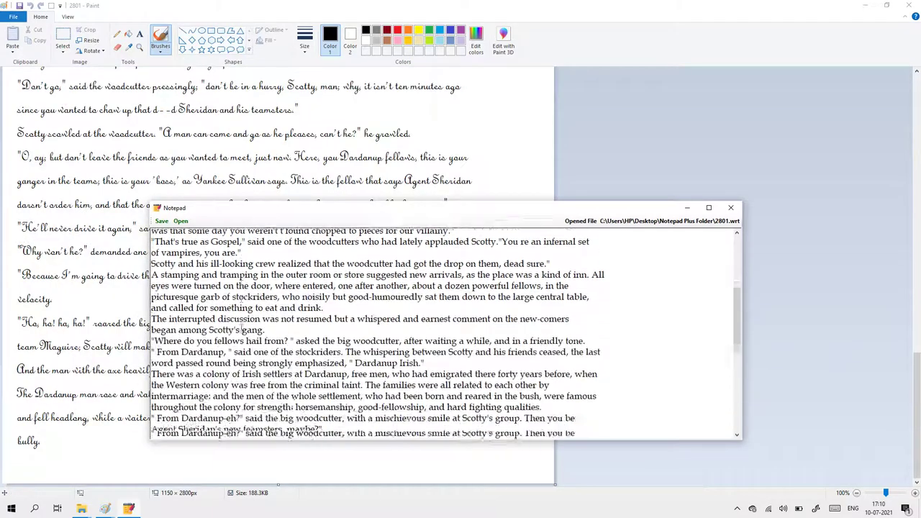
{"action": "scroll", "coordinate": [233, 314], "scroll_direction": "up", "scroll_amount": 9}
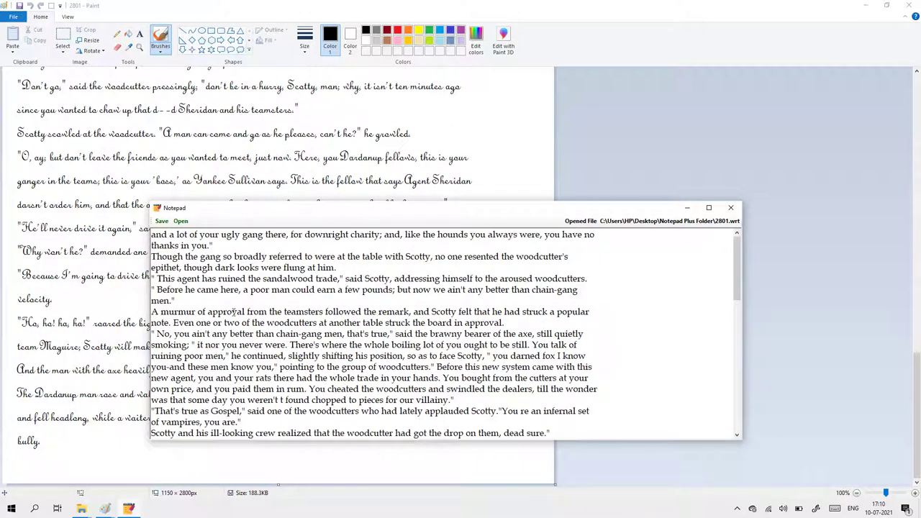
{"action": "scroll", "coordinate": [3, 308], "scroll_direction": "down", "scroll_amount": 10}
{"action": "scroll", "coordinate": [108, 311], "scroll_direction": "up", "scroll_amount": 4}
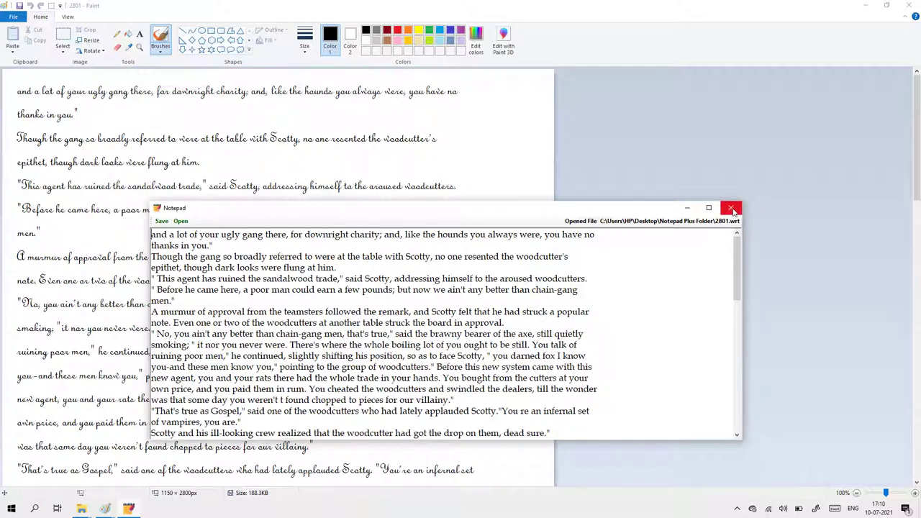
{"action": "left_click", "coordinate": [731, 209]}
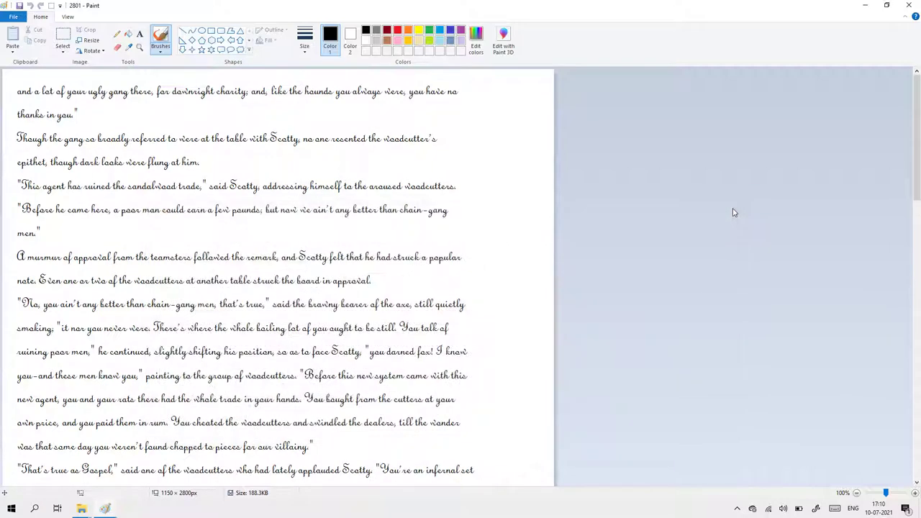